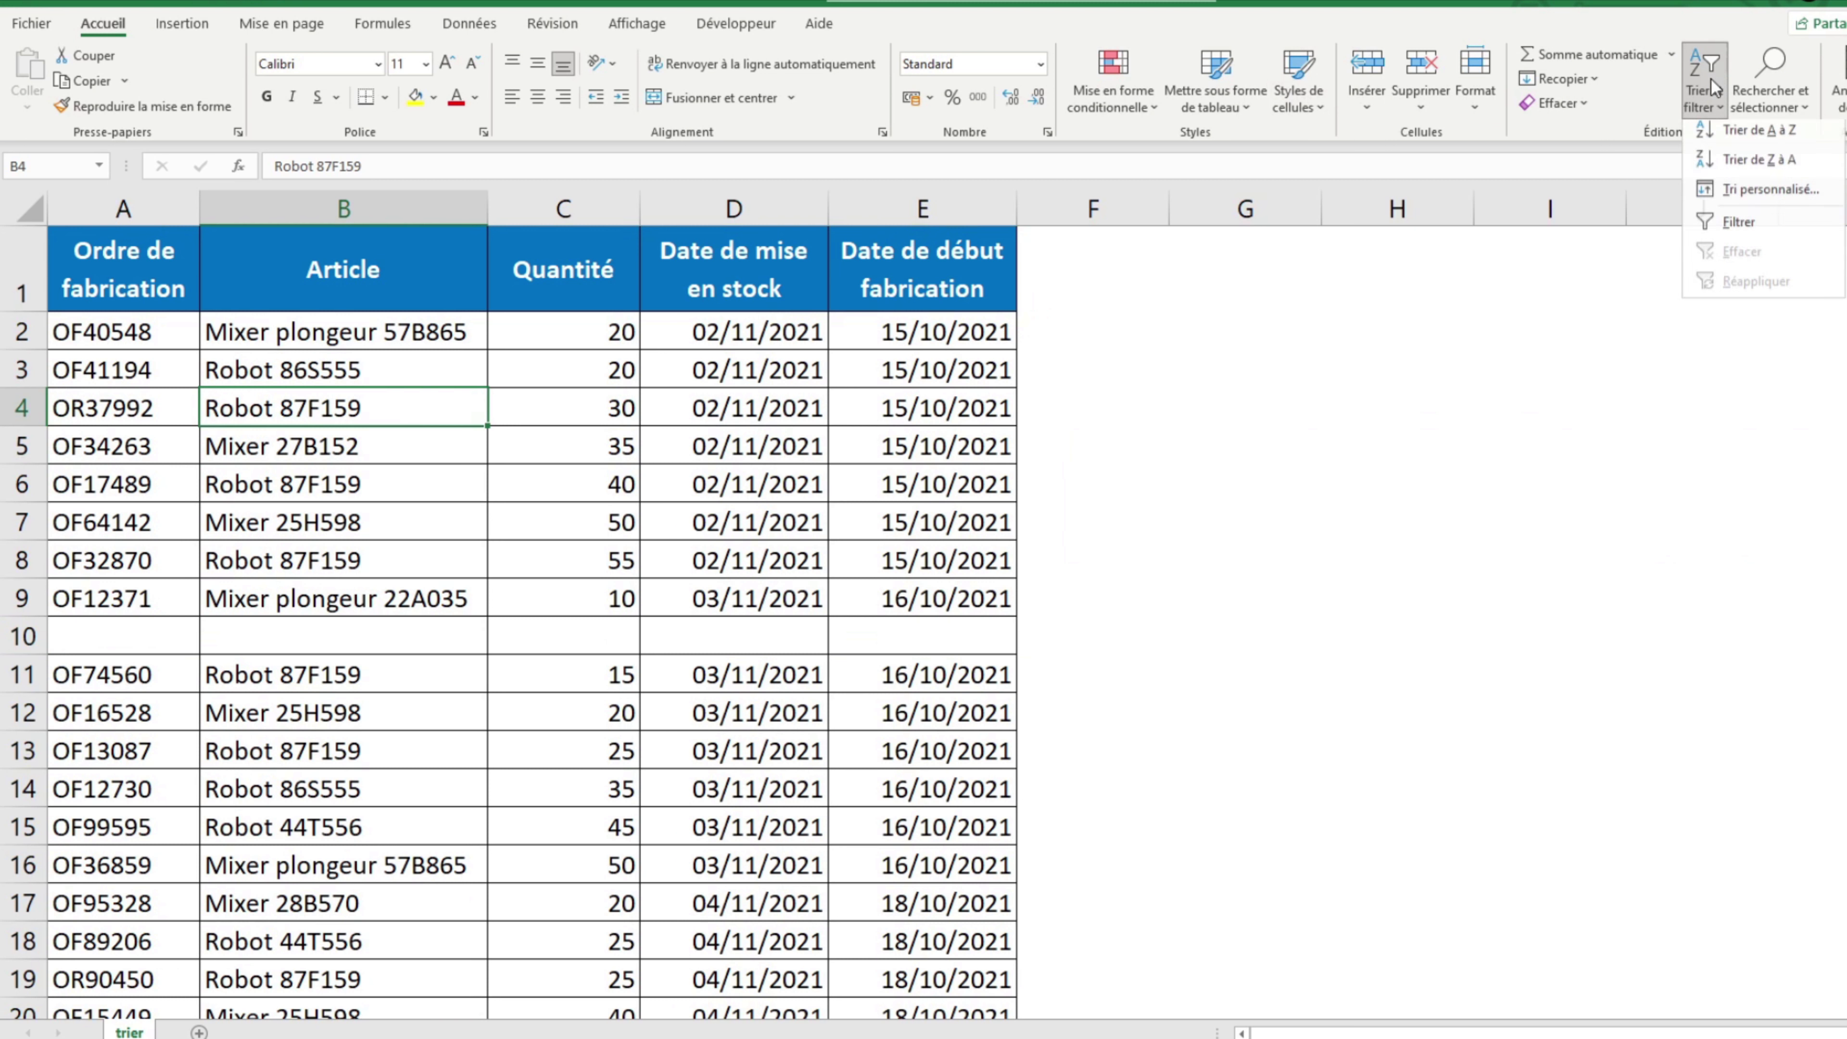
Step: Open and cancel the custom sort, and delete the empty row 10 that splits the production table
click(1760, 200)
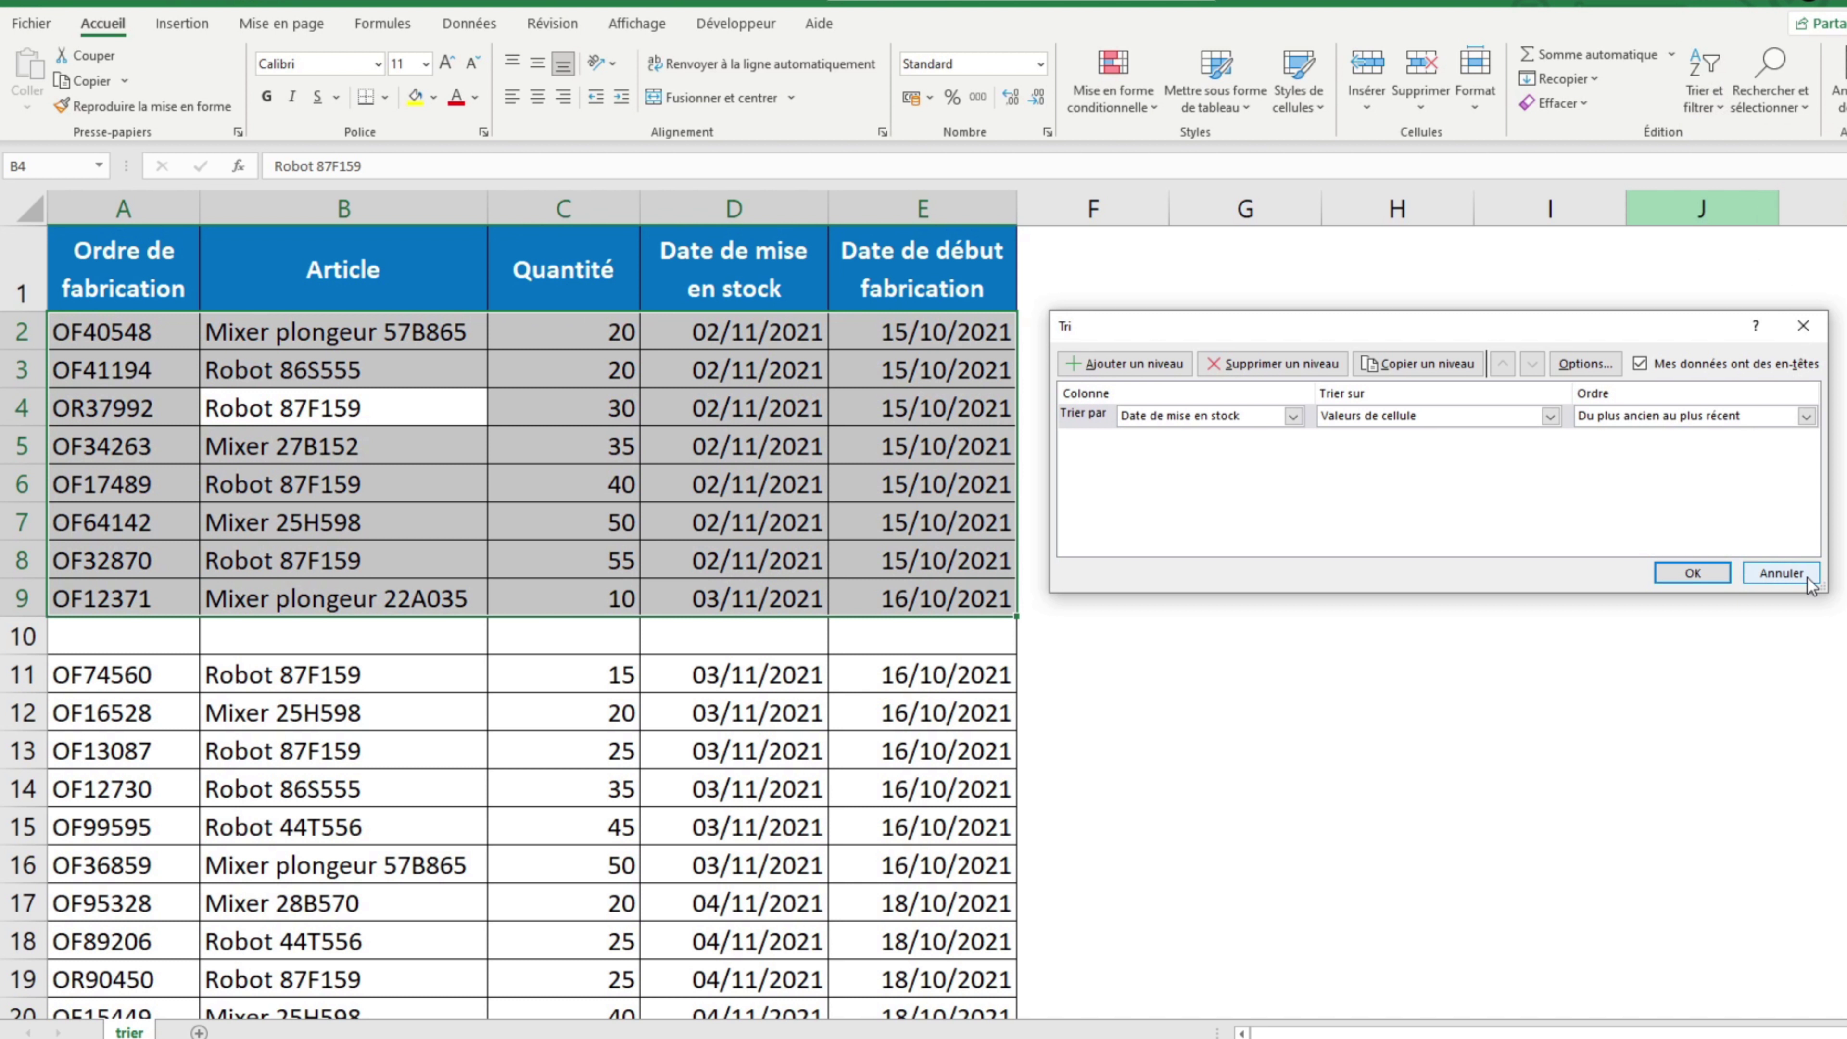
click(1782, 573)
right_click(29, 640)
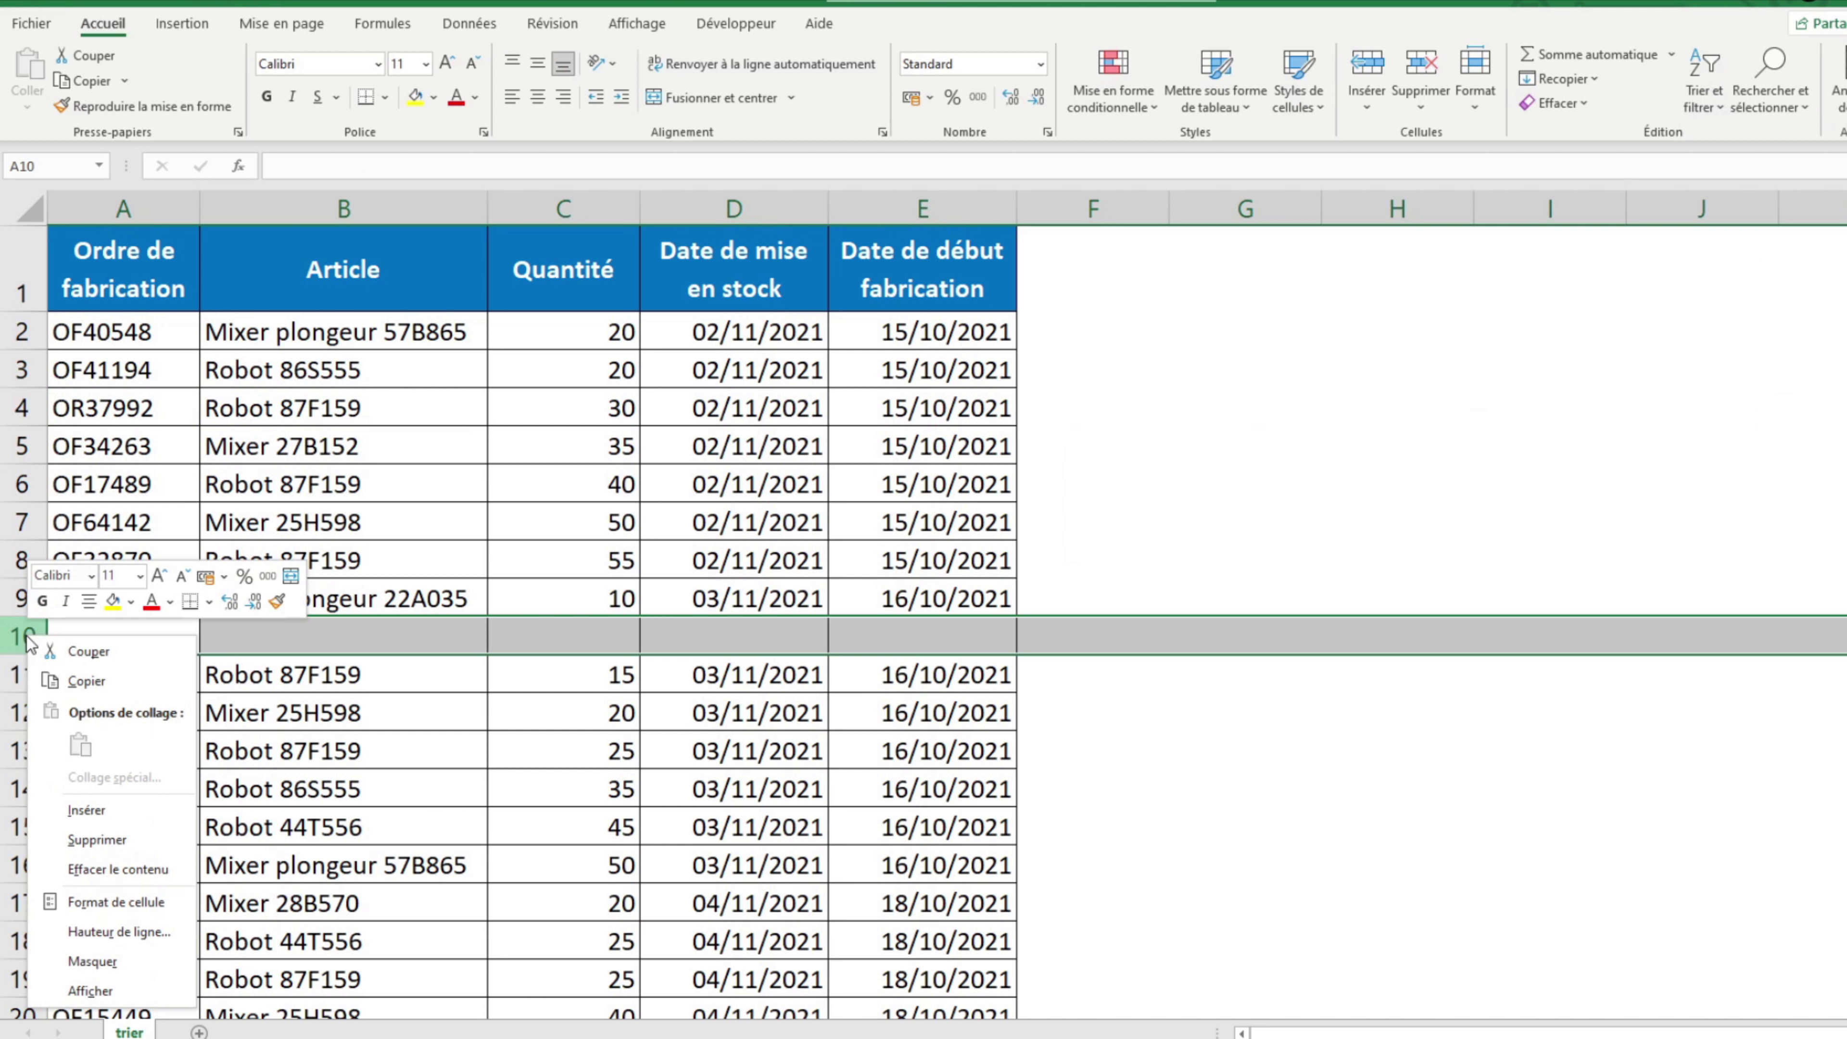
click(96, 838)
click(524, 443)
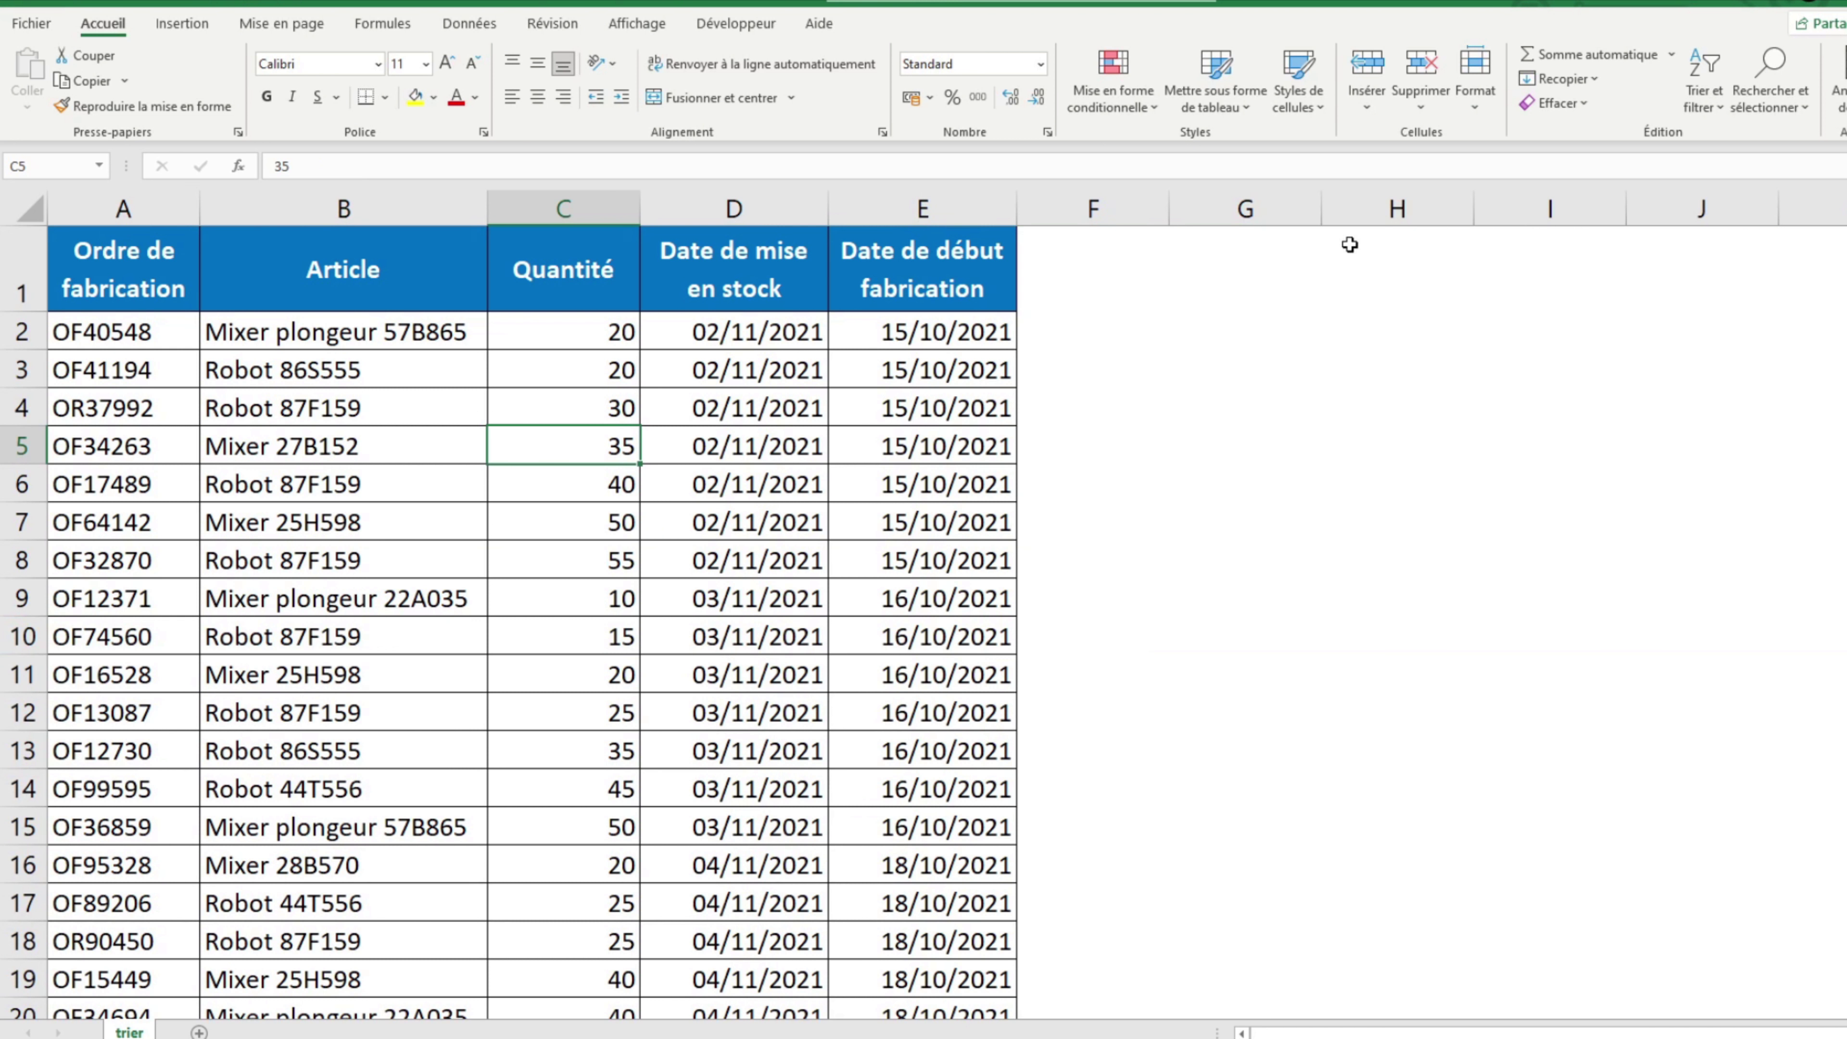
Step: Open the custom sort for the whole table and toggle the data-has-headers option off and back on
click(1713, 98)
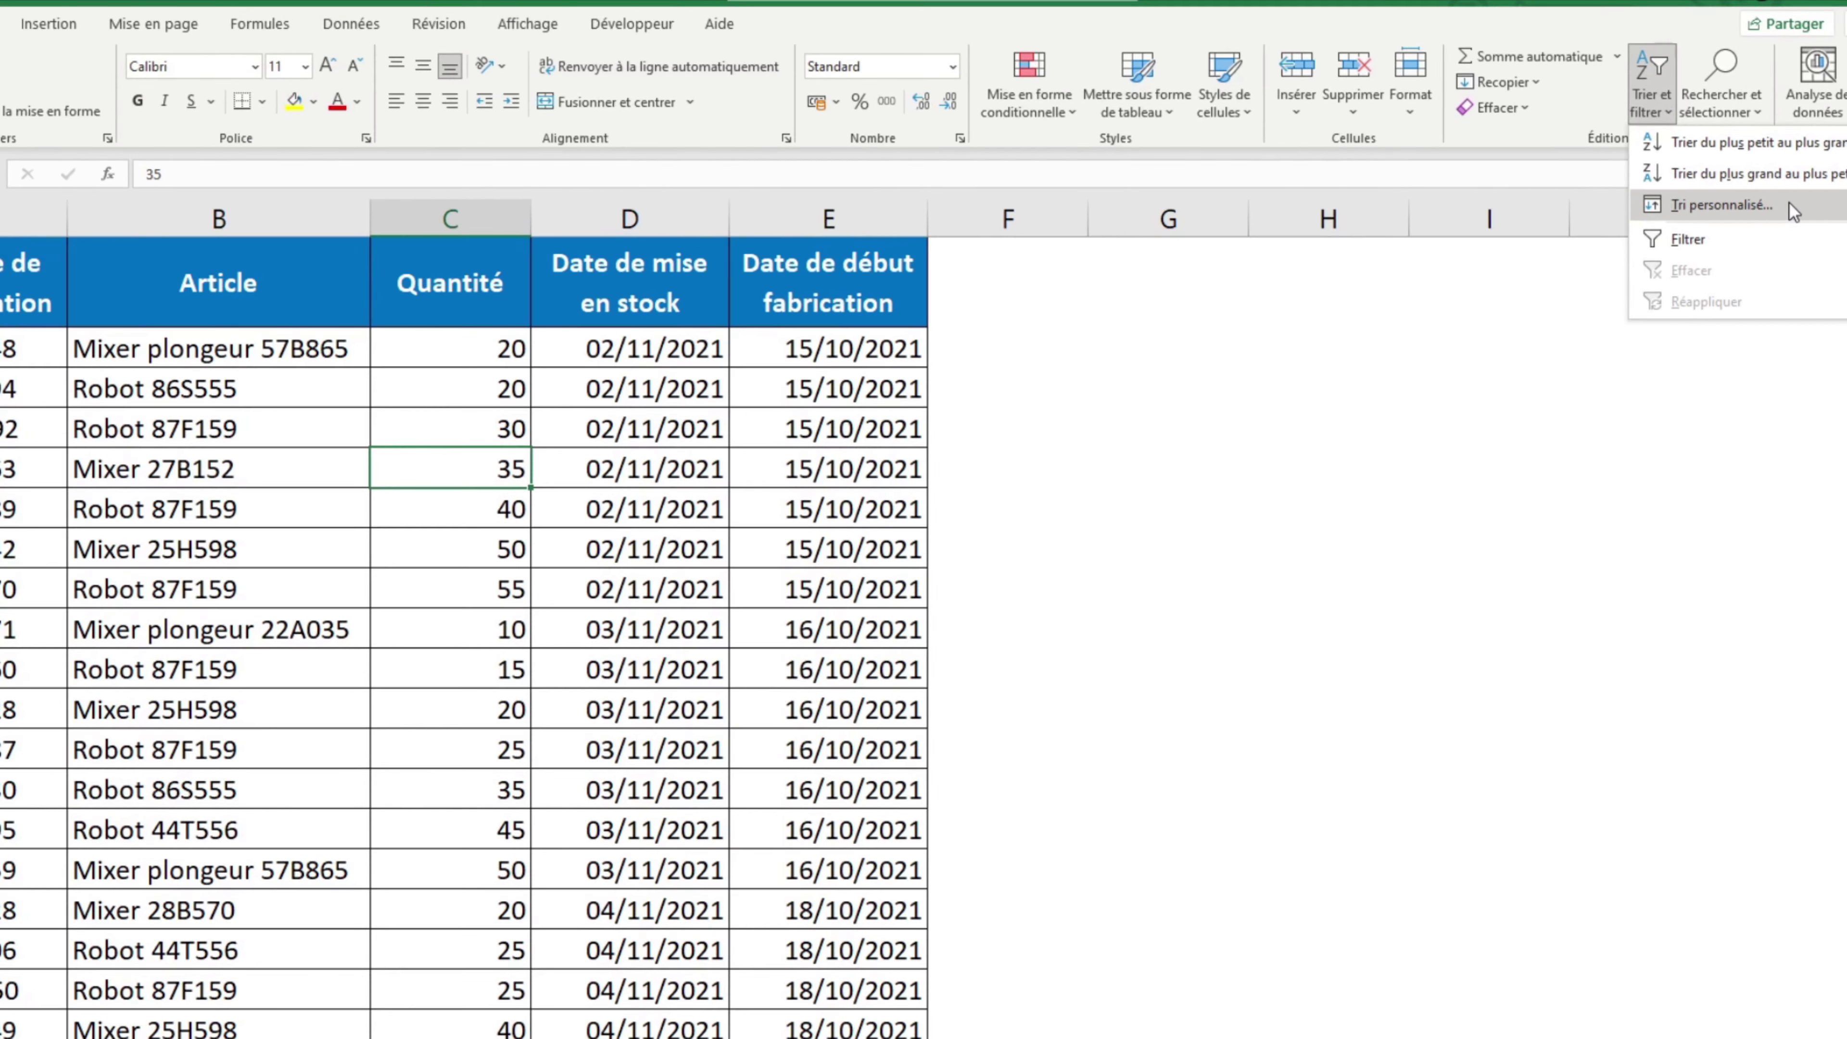
click(1790, 204)
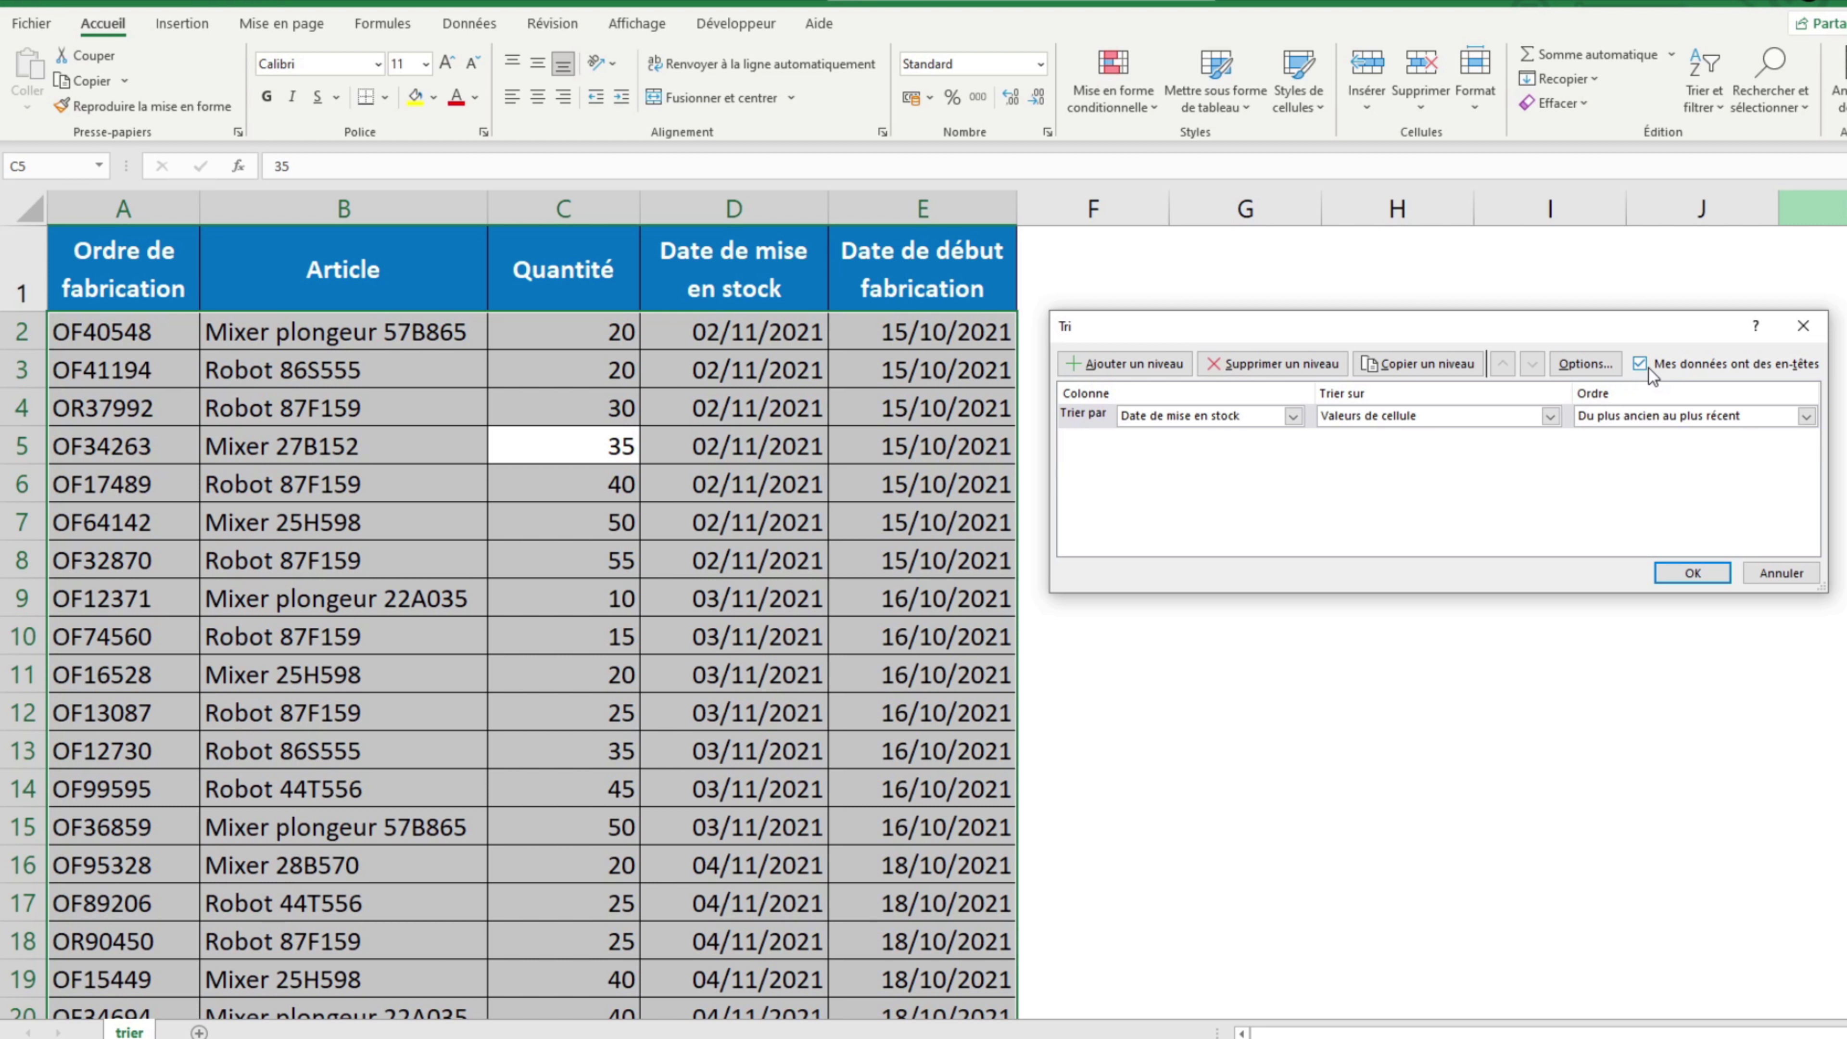
click(1645, 365)
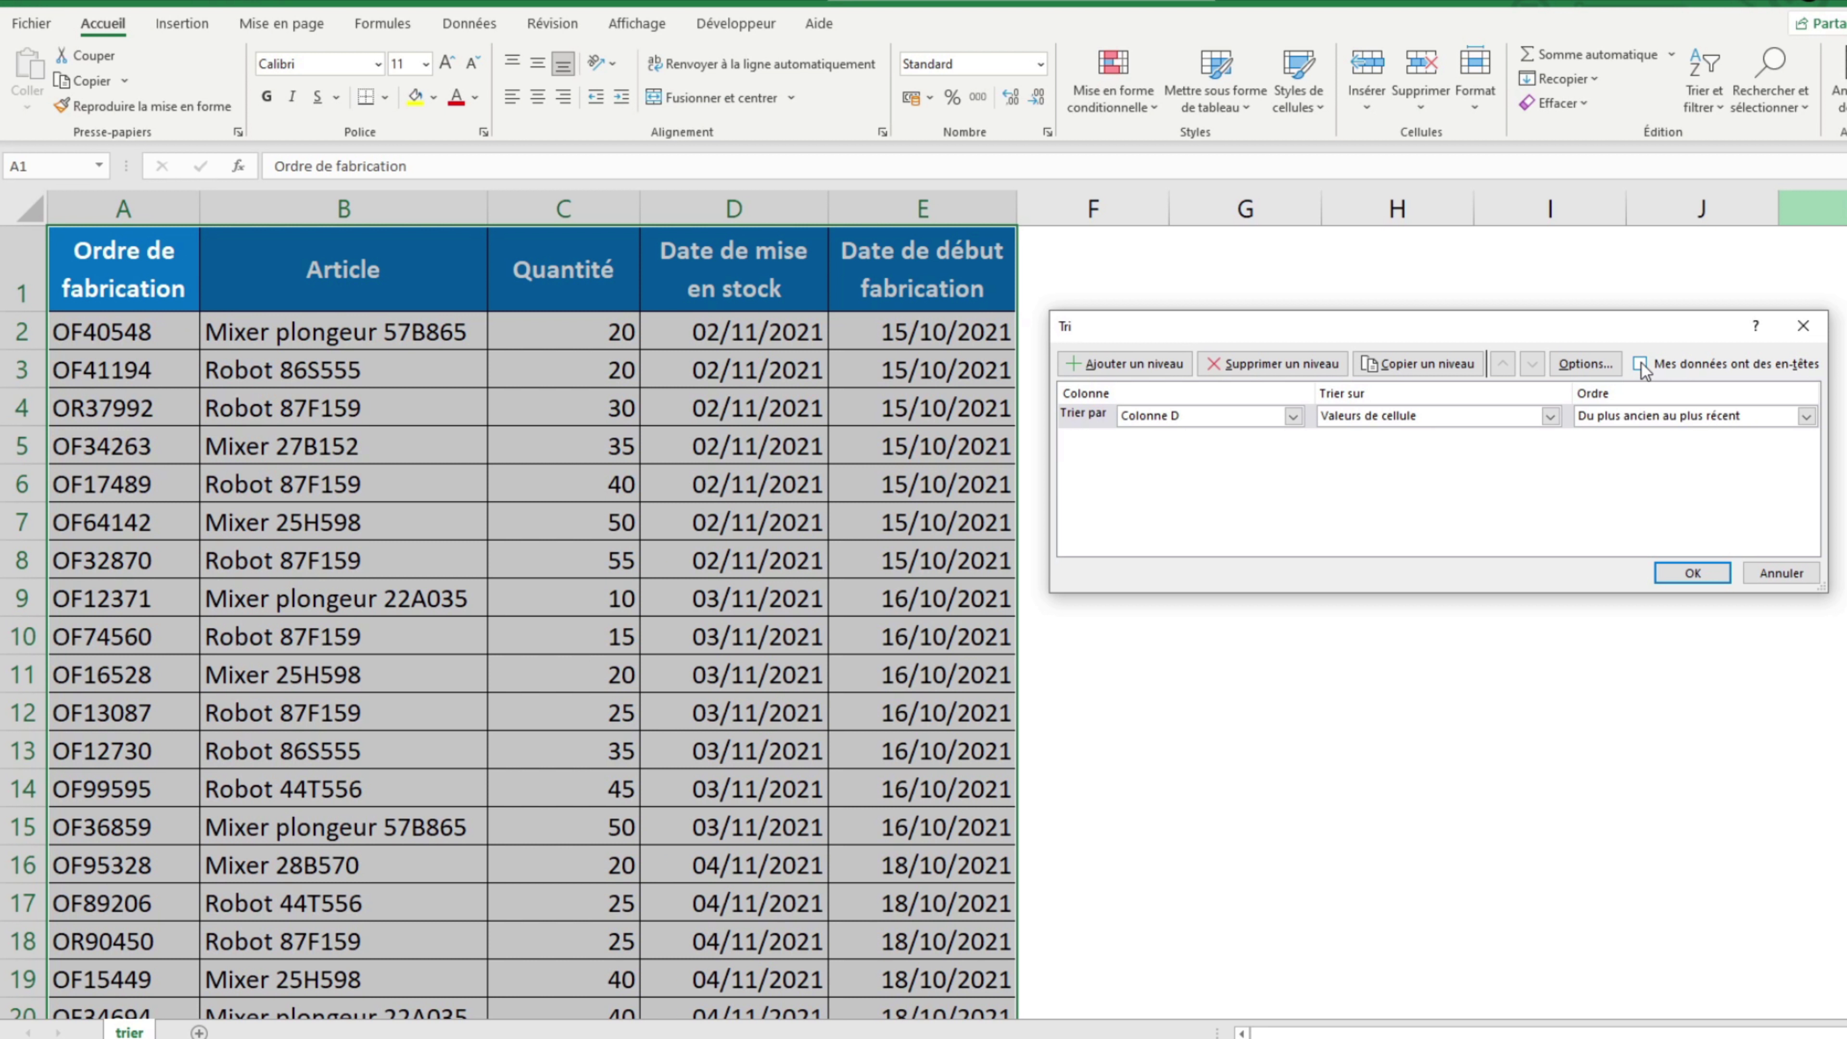
click(1642, 364)
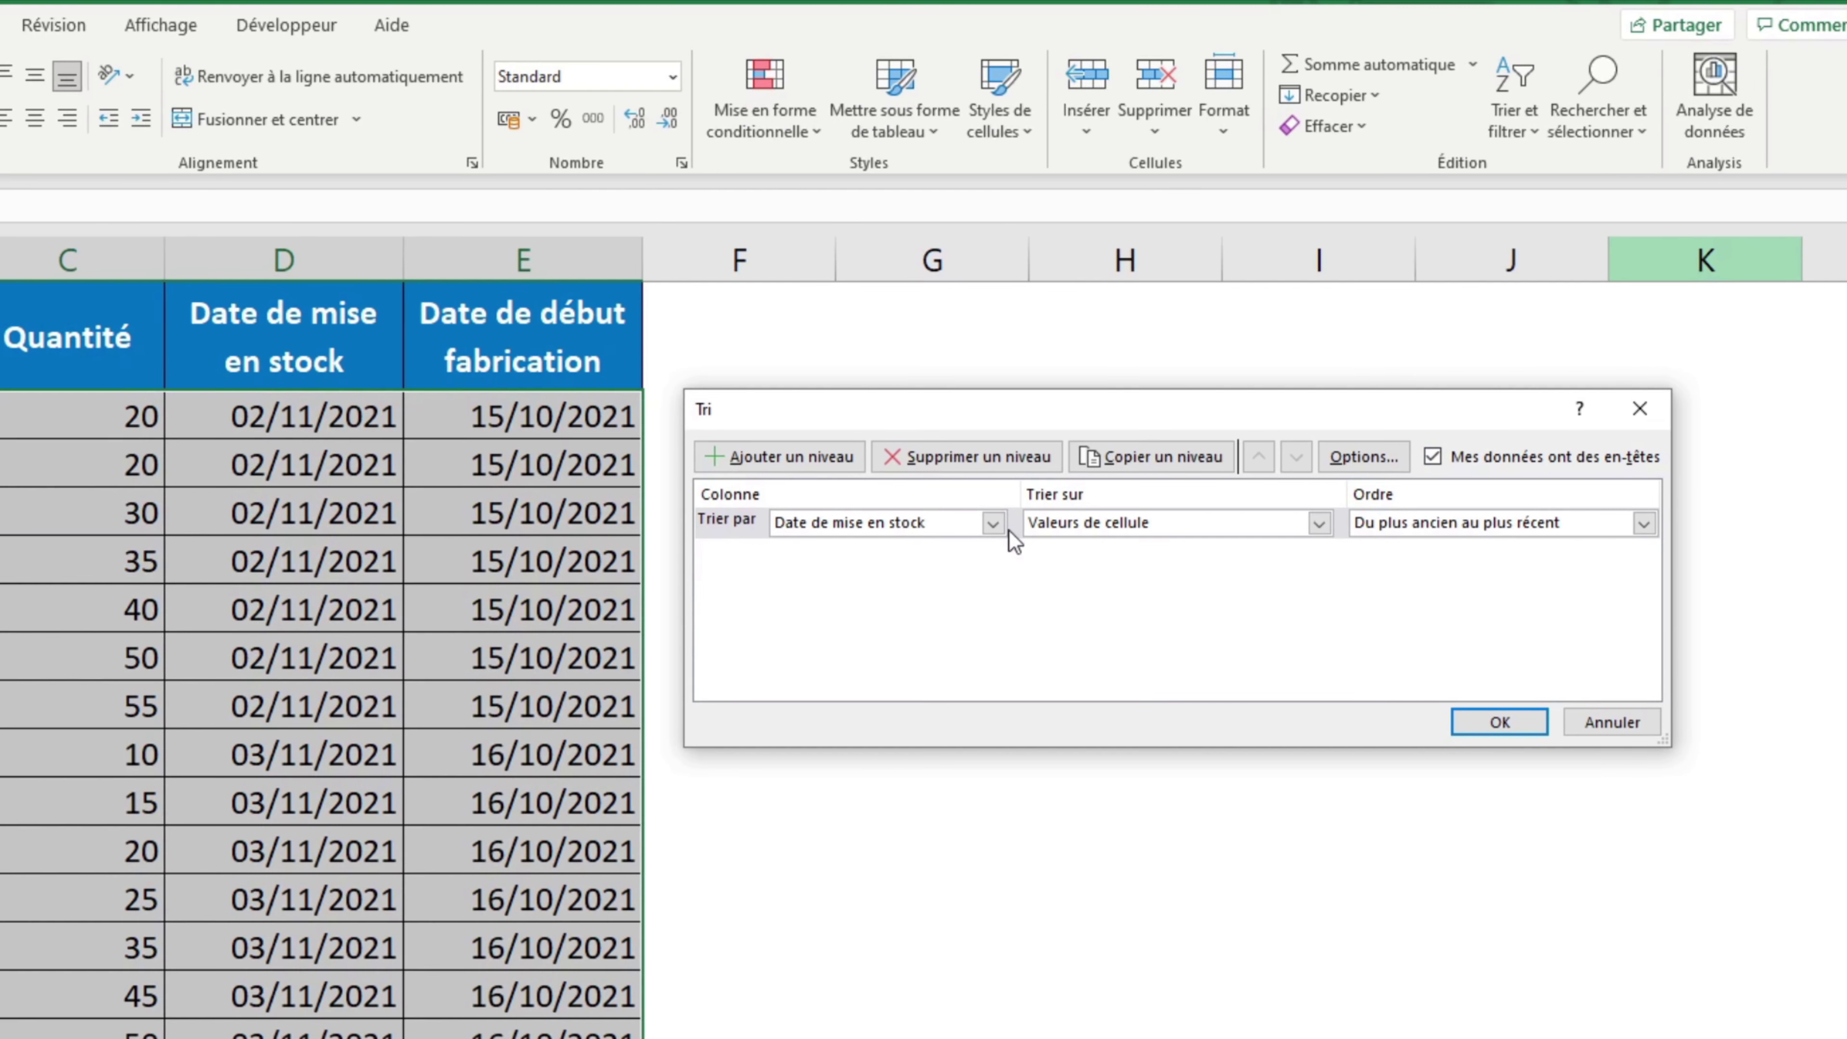
Step: Review the available sort columns and sort-on criteria, keeping Date de mise en stock and Valeurs de cellule
click(1141, 470)
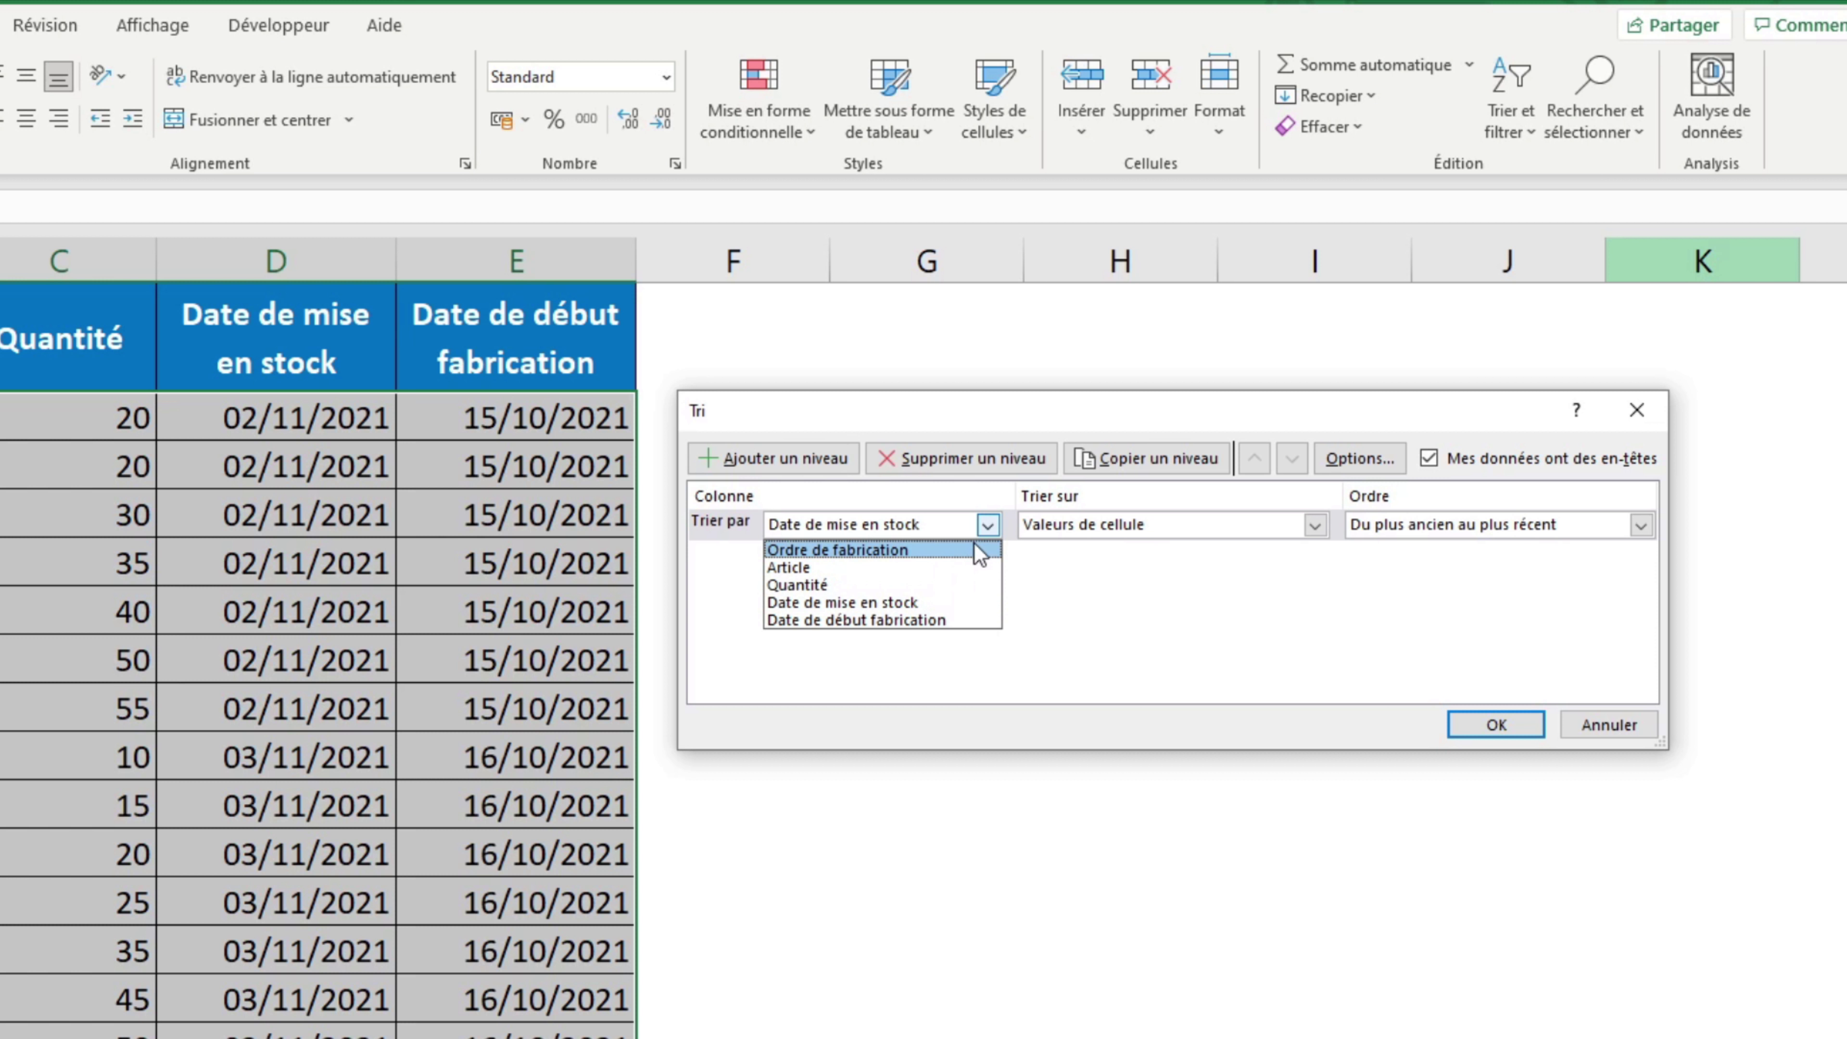
click(1092, 569)
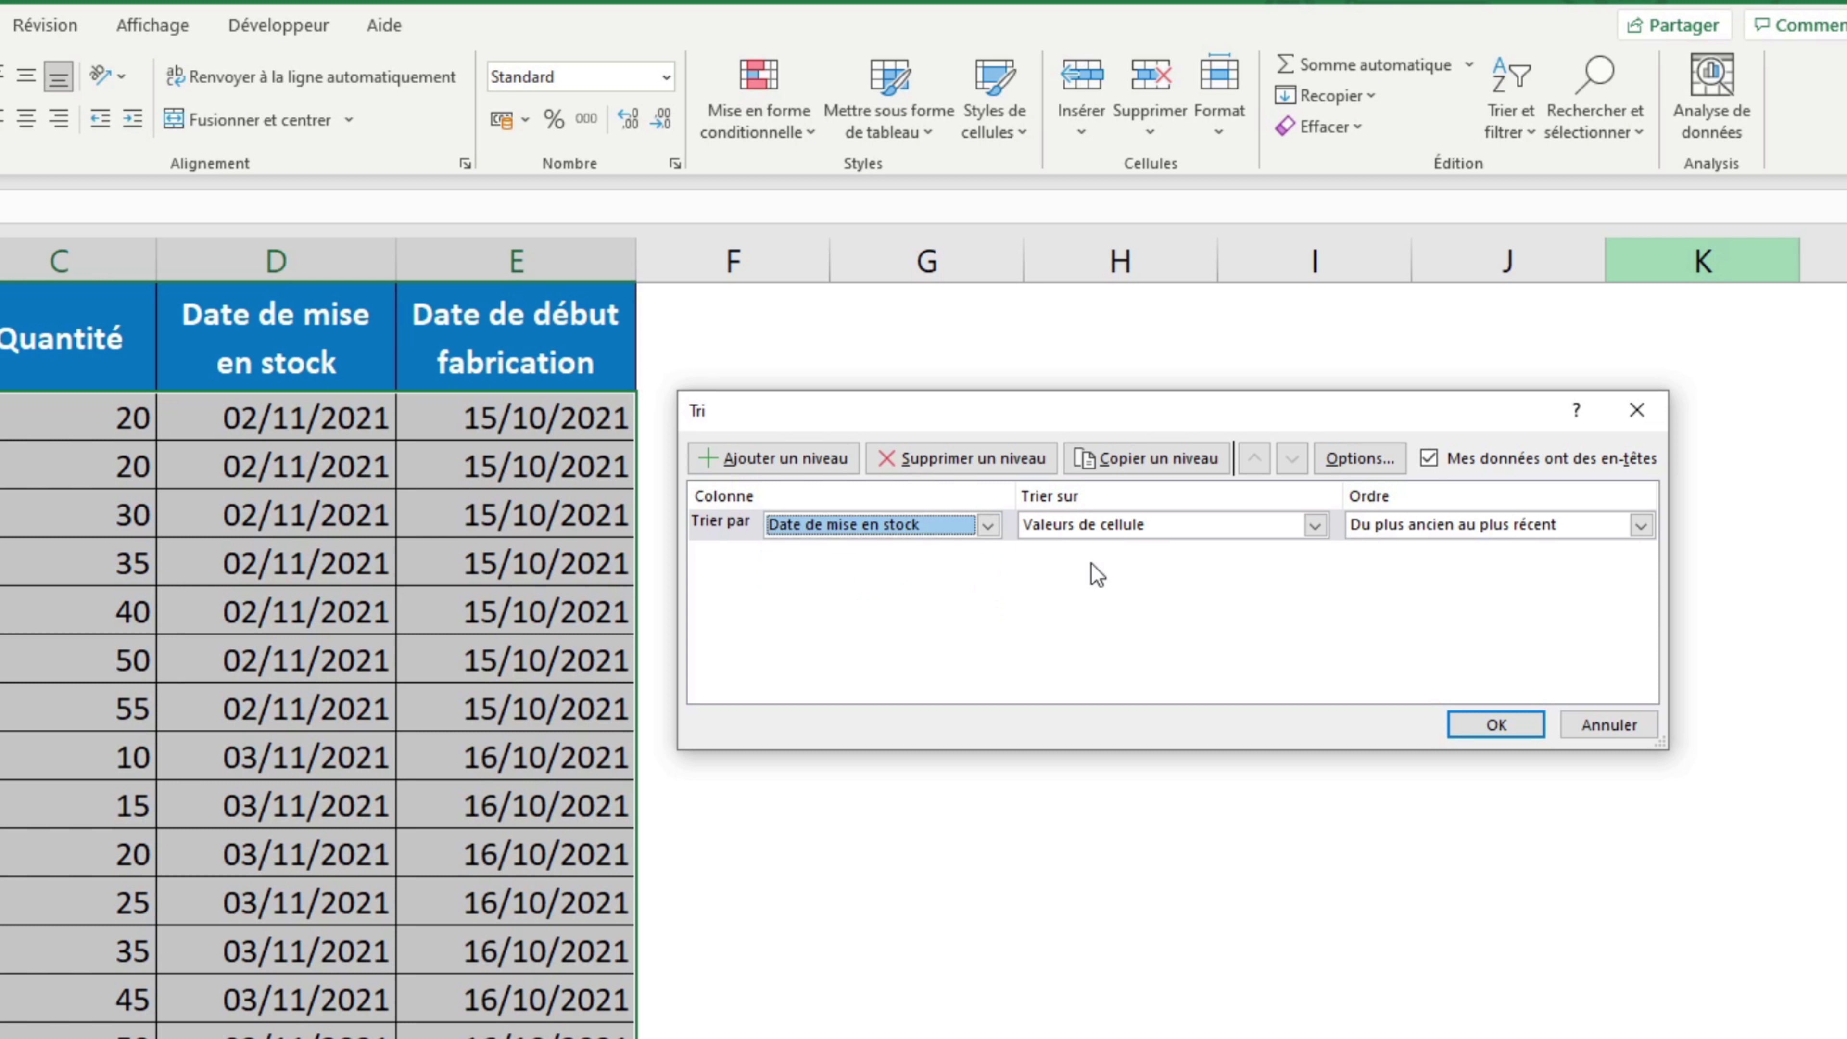
click(1151, 528)
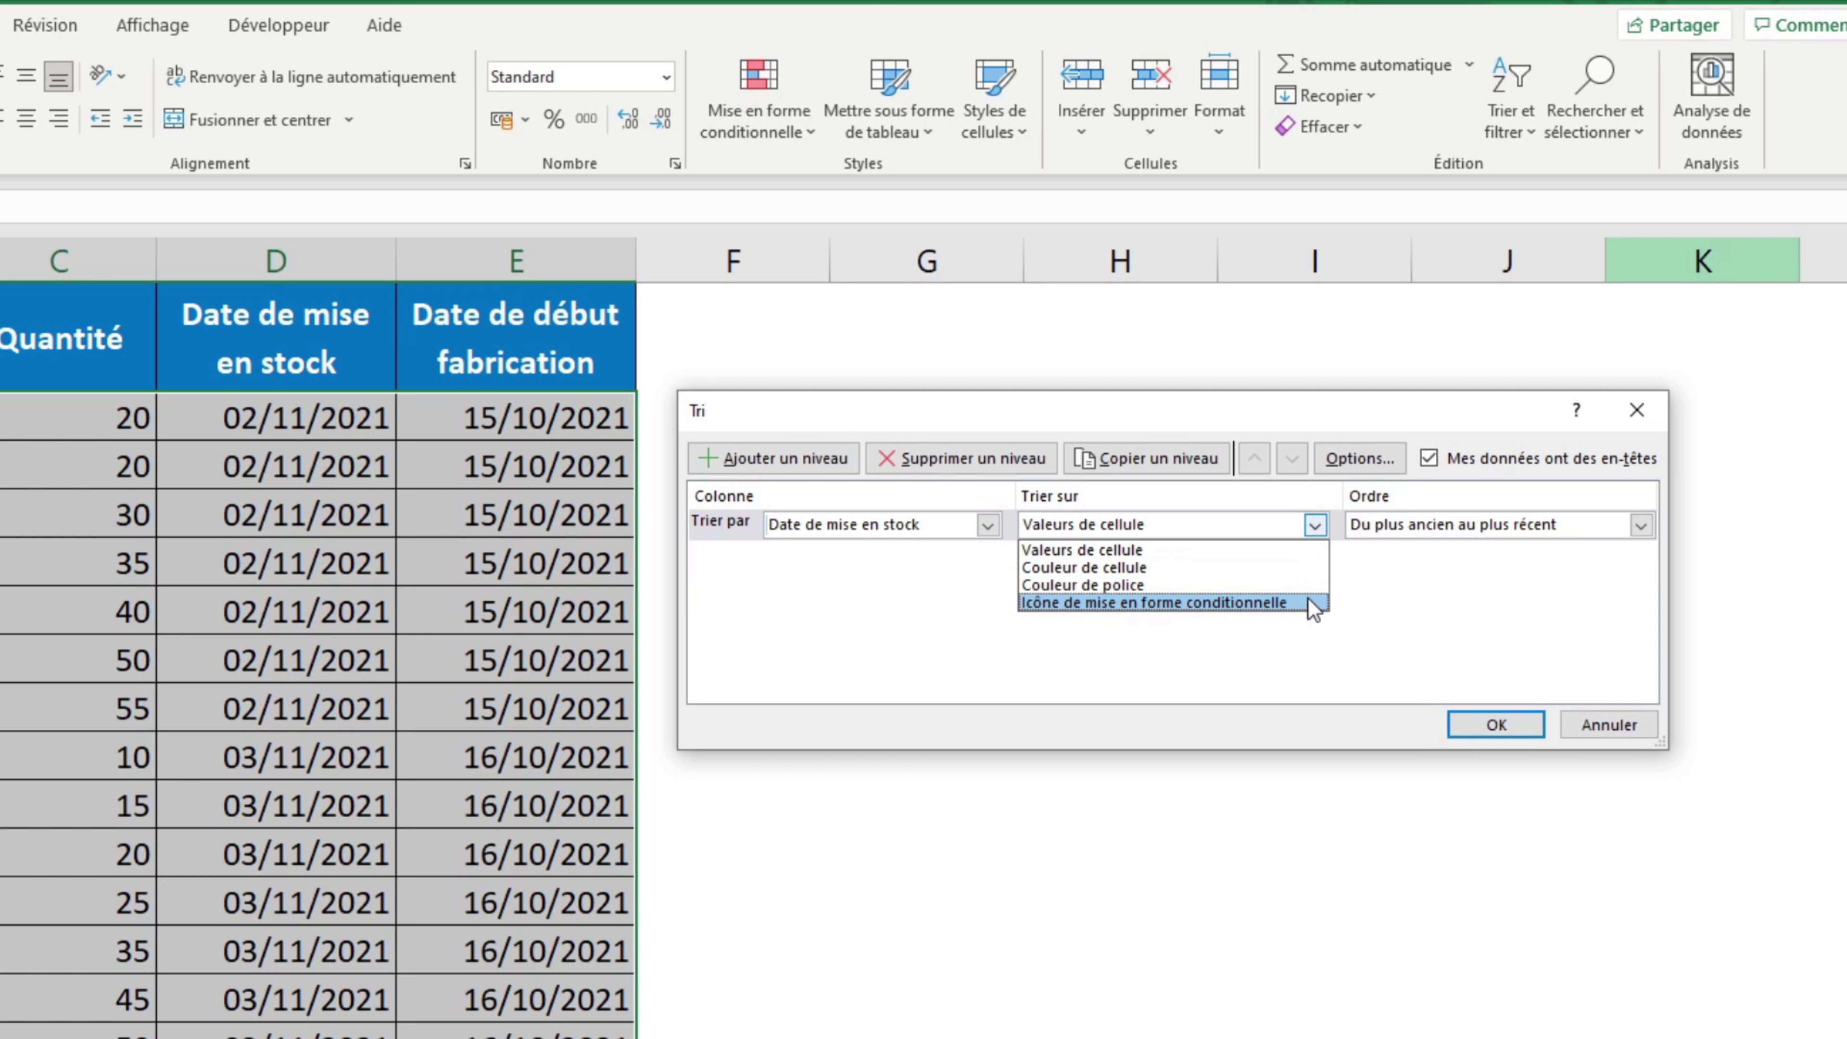
click(1301, 550)
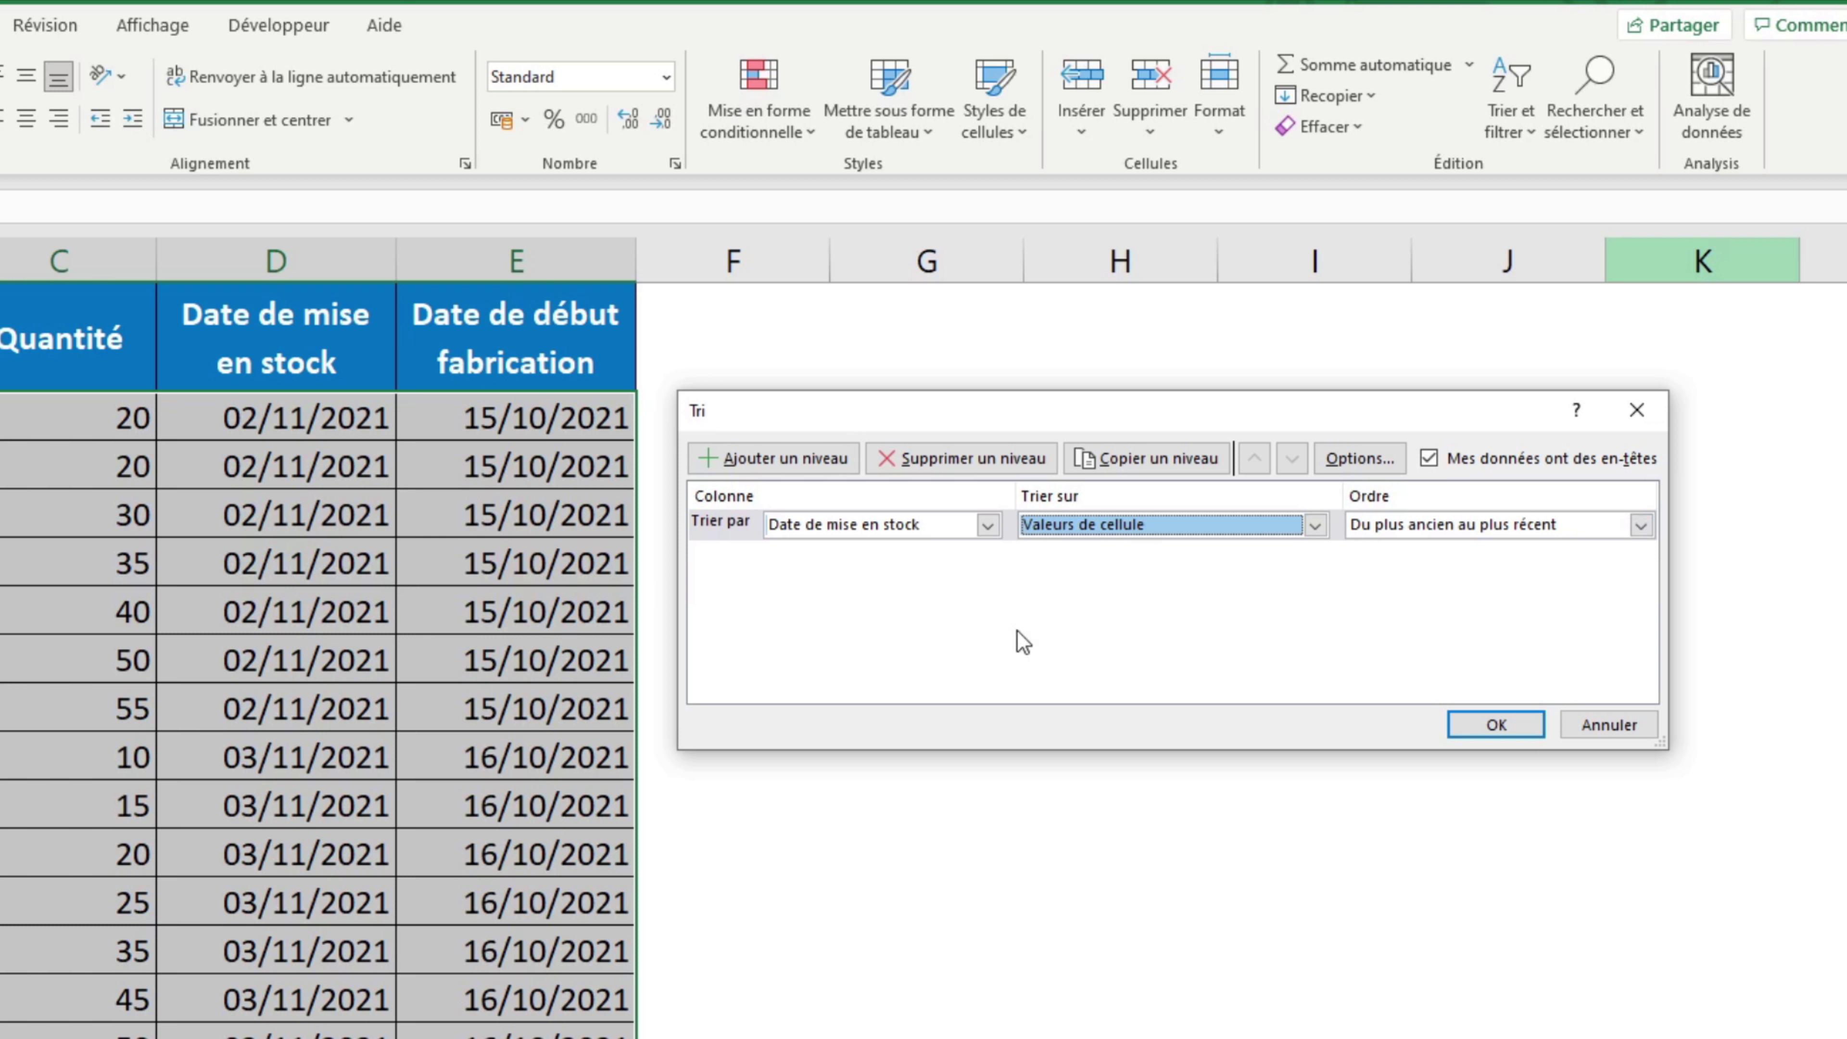
Step: Set the sort column to Article and review its order options, keeping De A à Z
click(983, 526)
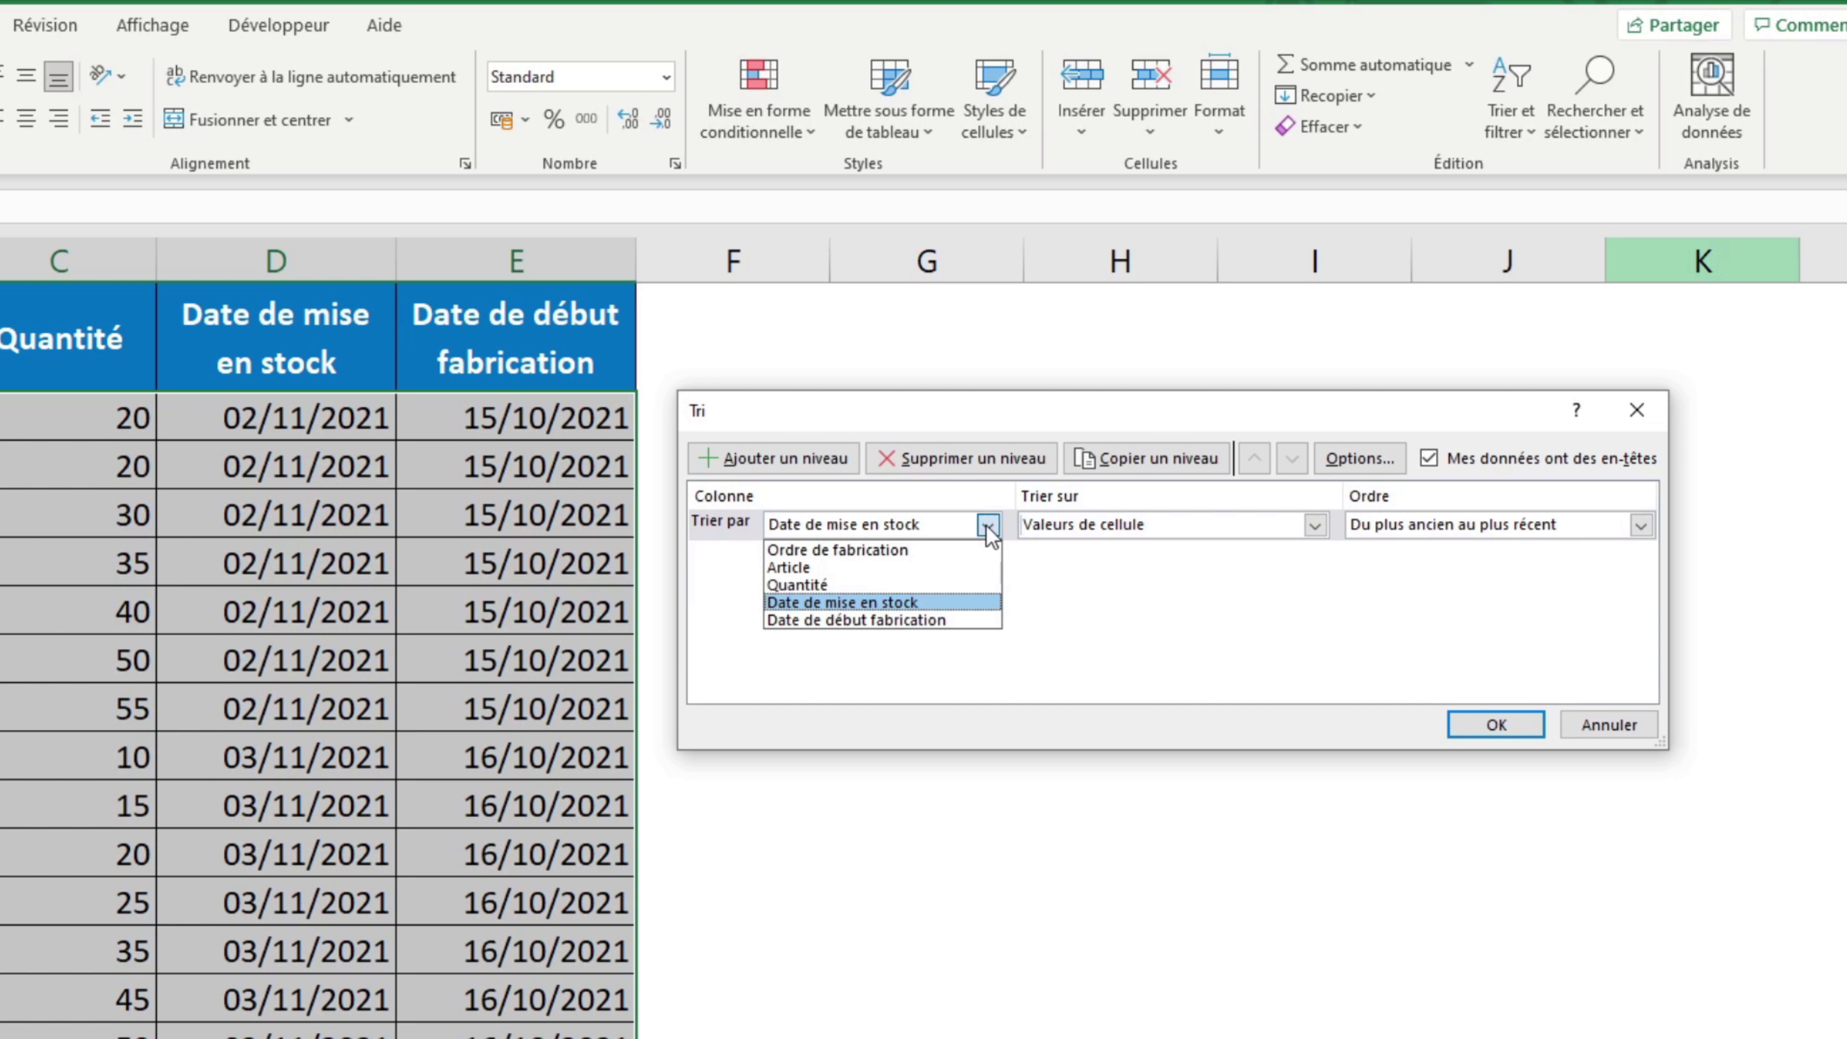
click(926, 573)
click(1561, 523)
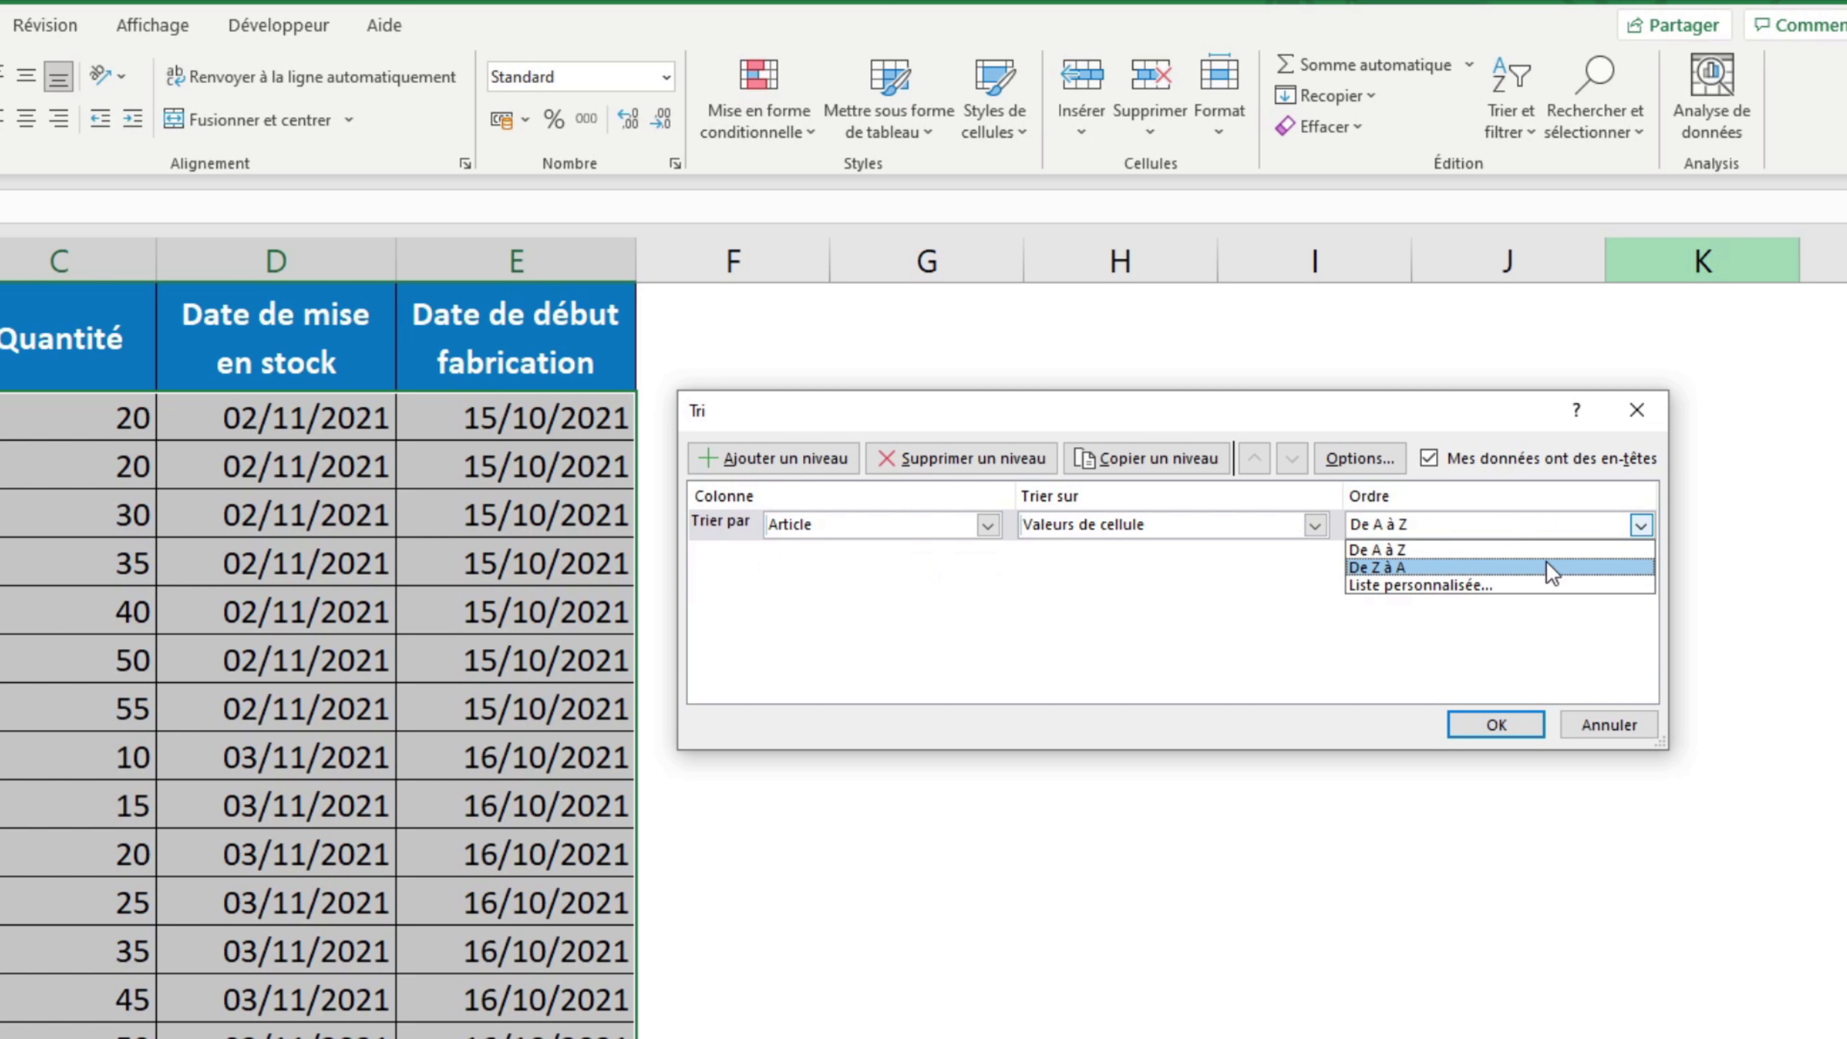
click(946, 591)
Step: Set the sort column to Quantité and review its order options, keeping Du plus petit au plus grand
click(932, 524)
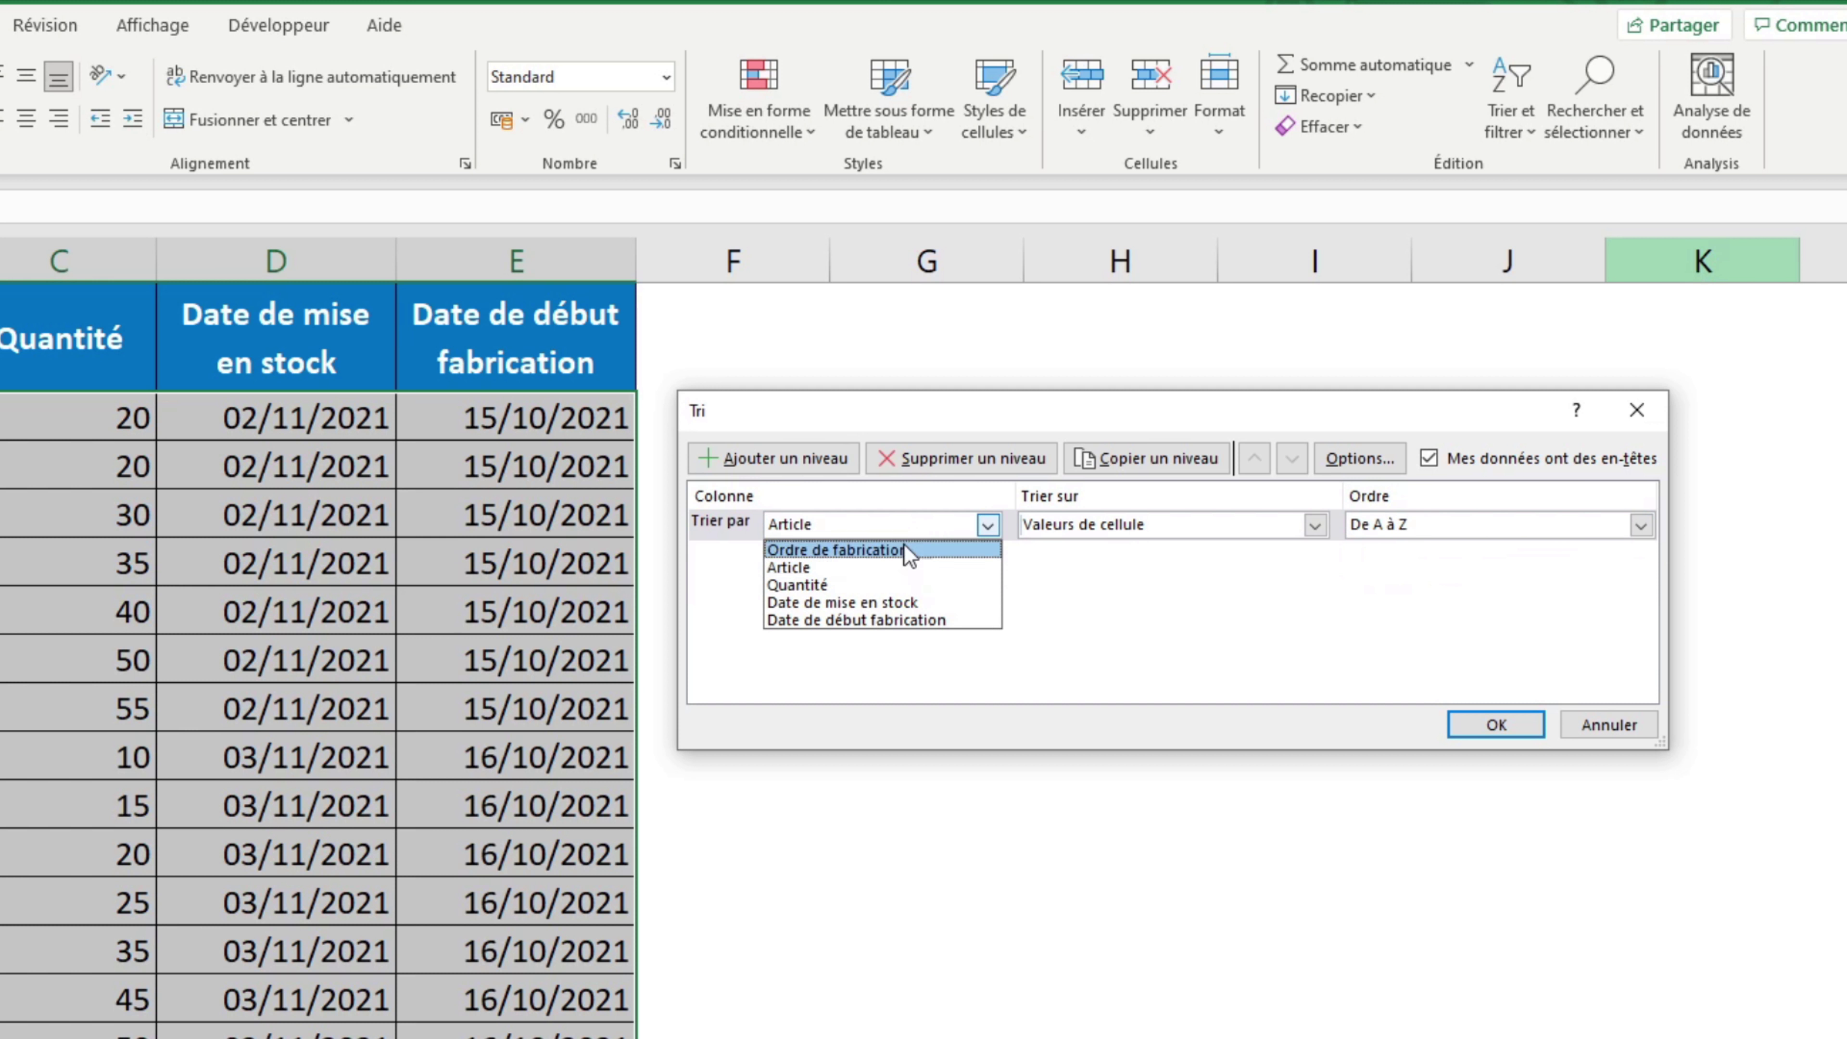
click(878, 582)
click(1563, 525)
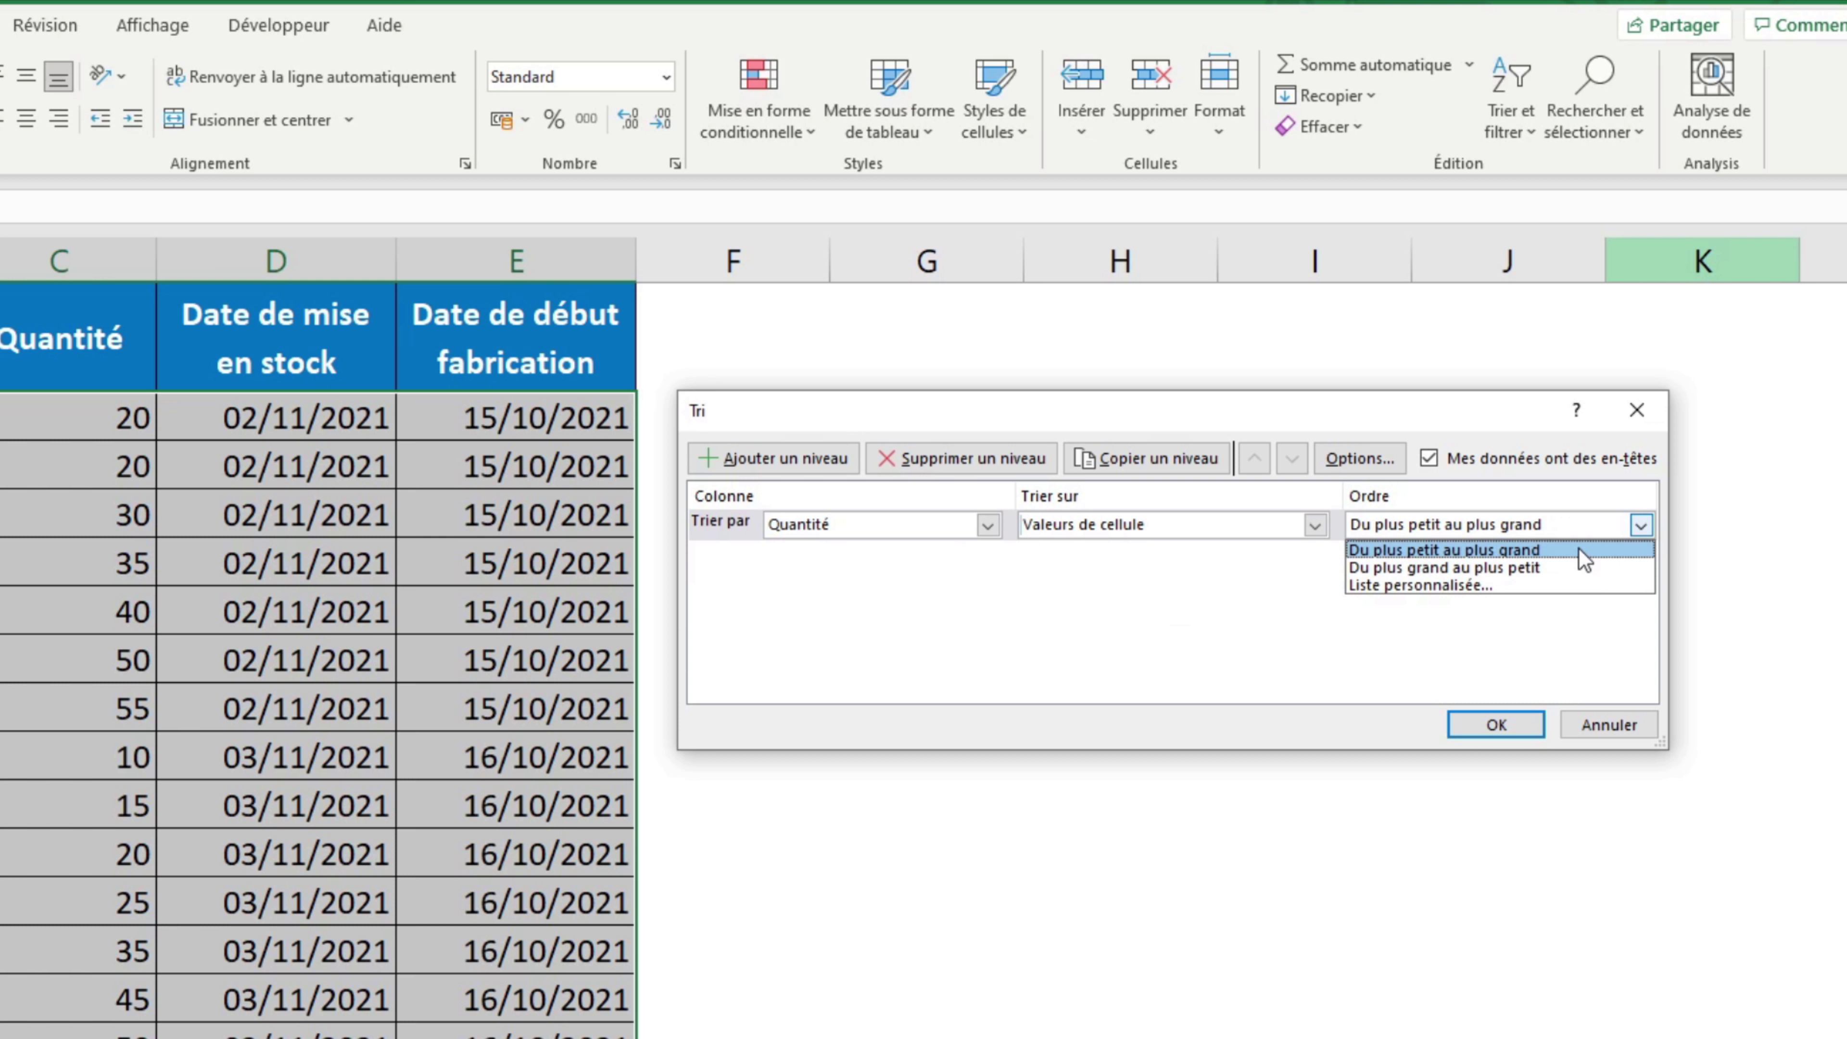
click(1205, 584)
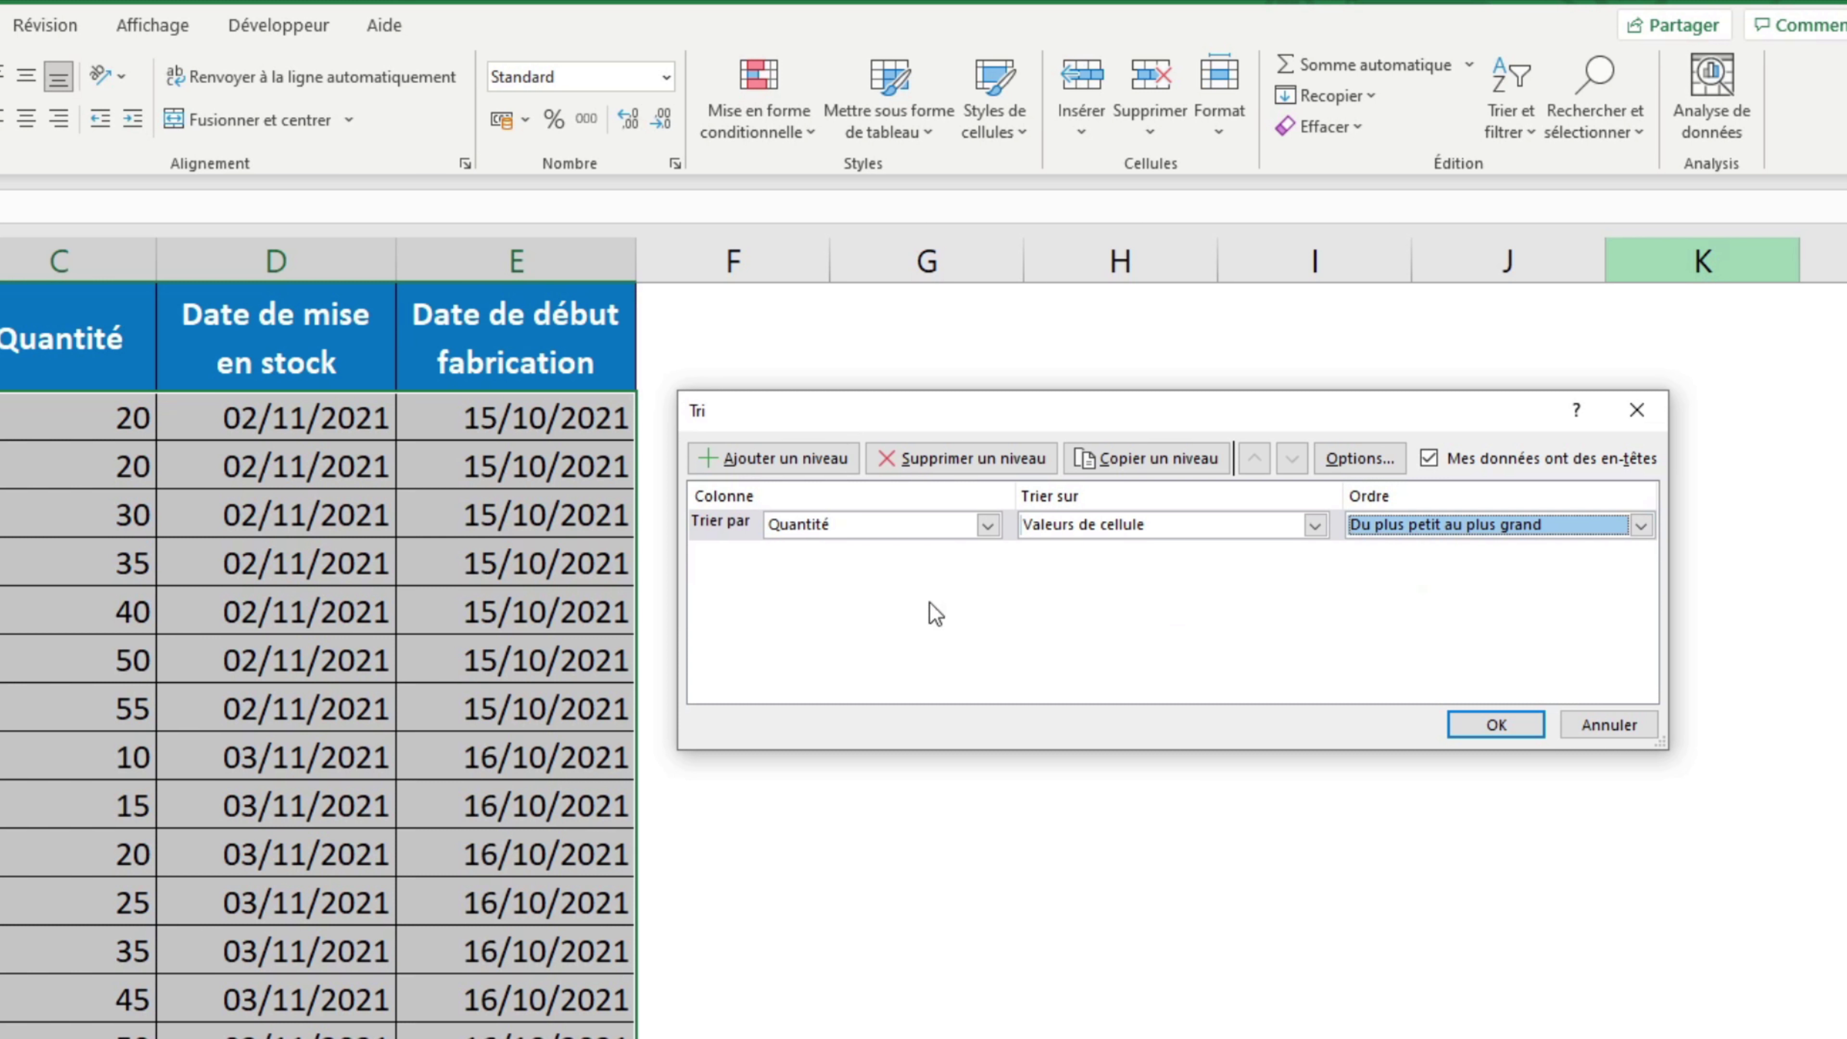
Step: Set the sort column to Date de mise en stock and review its order options, keeping Du plus ancien au plus récent
click(901, 531)
click(869, 604)
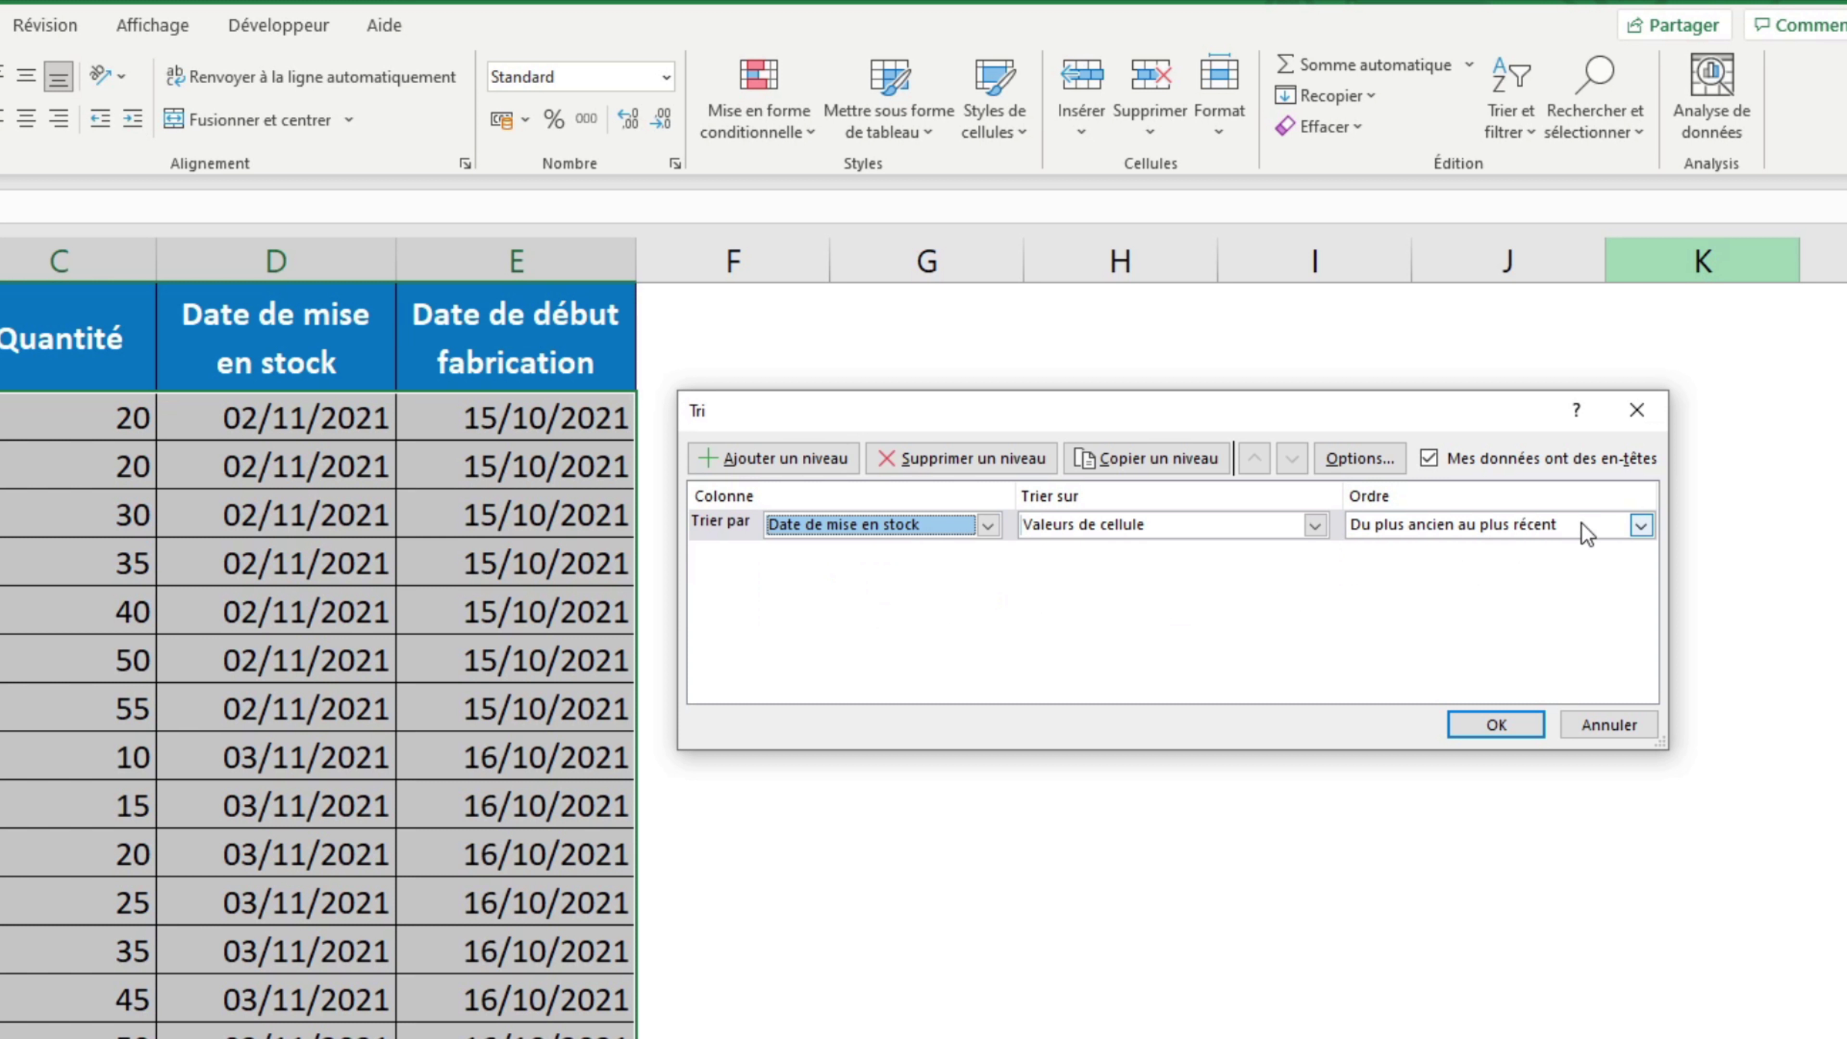
click(1620, 535)
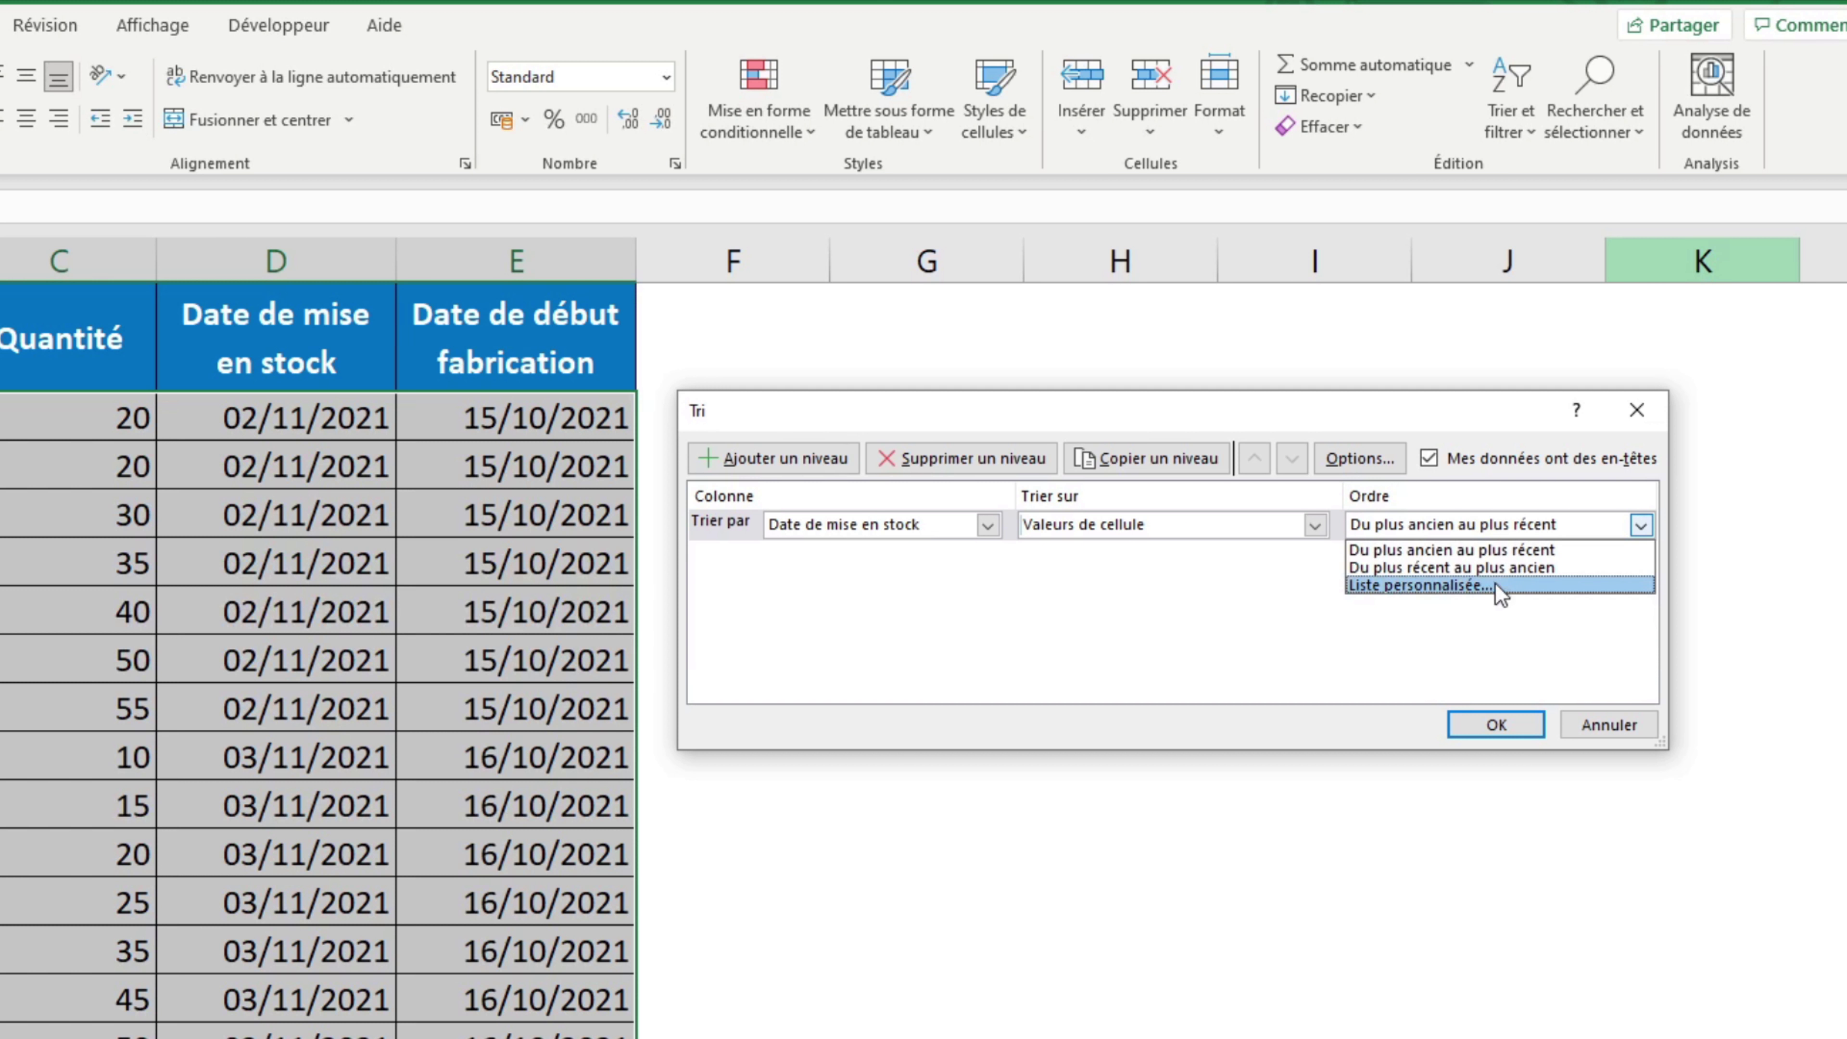
click(1134, 593)
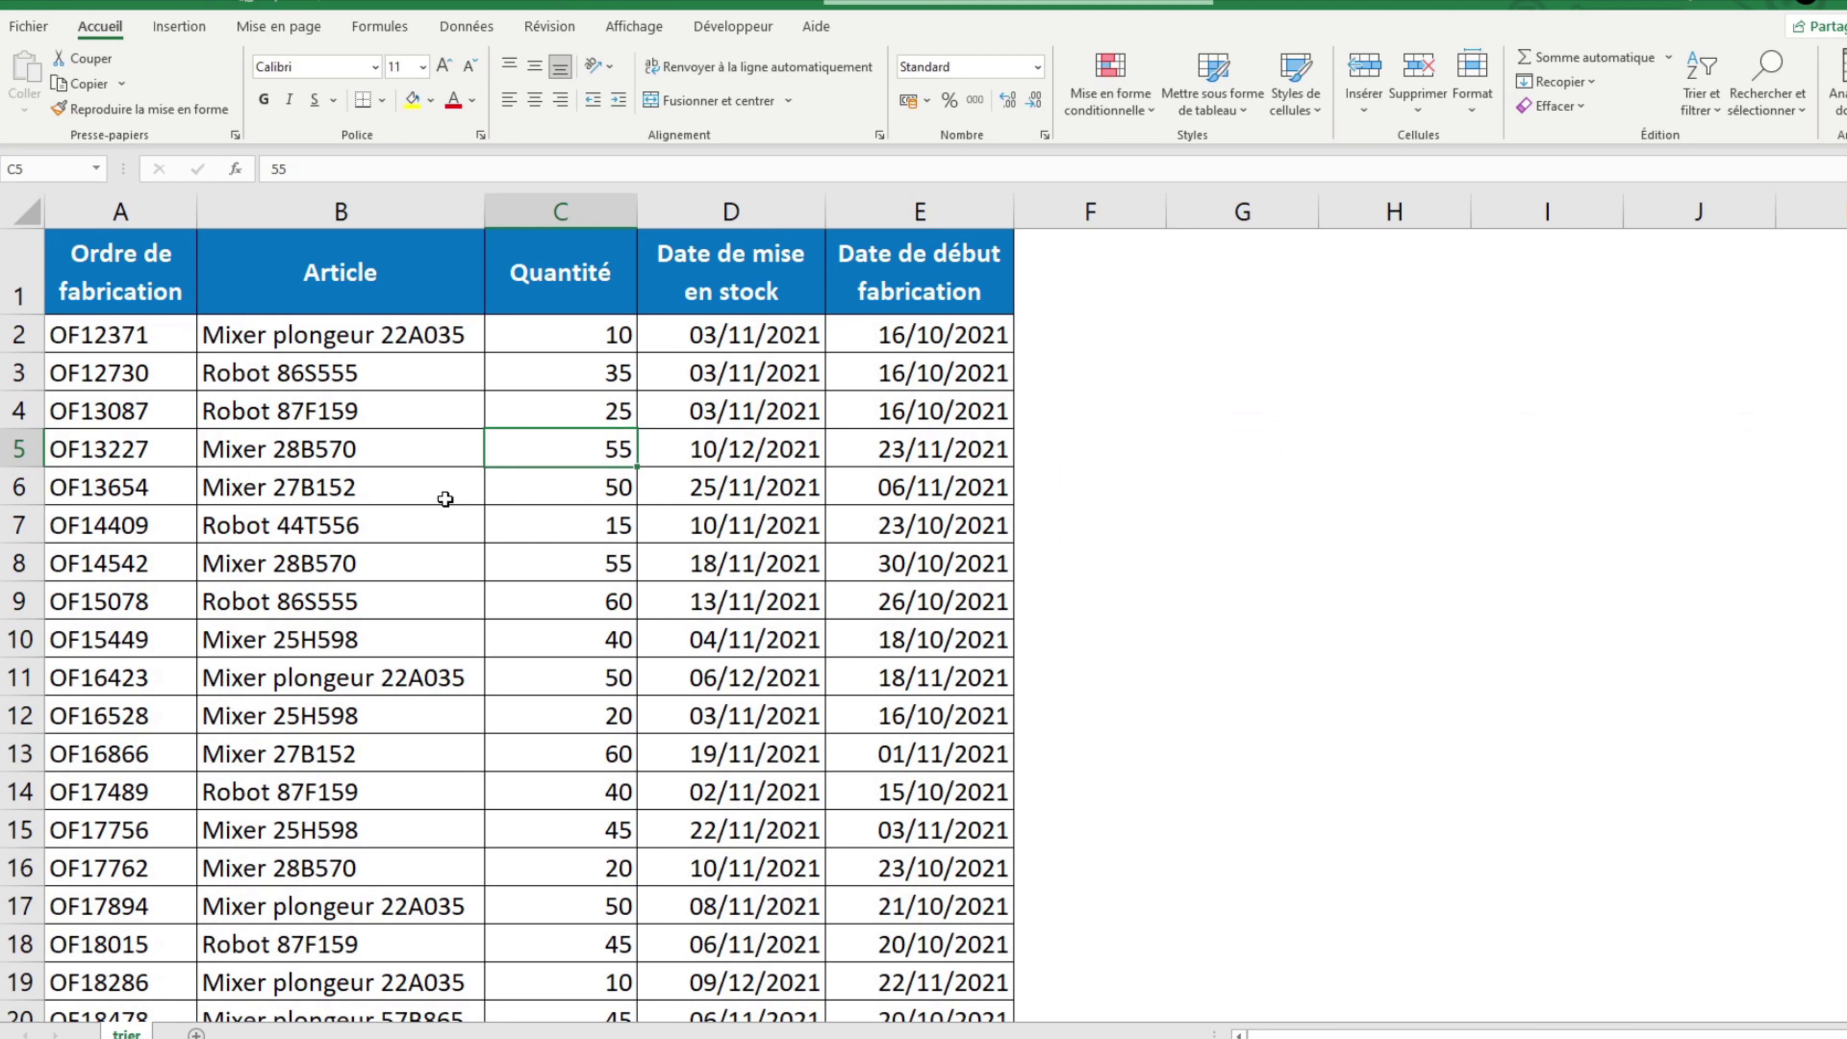
click(181, 335)
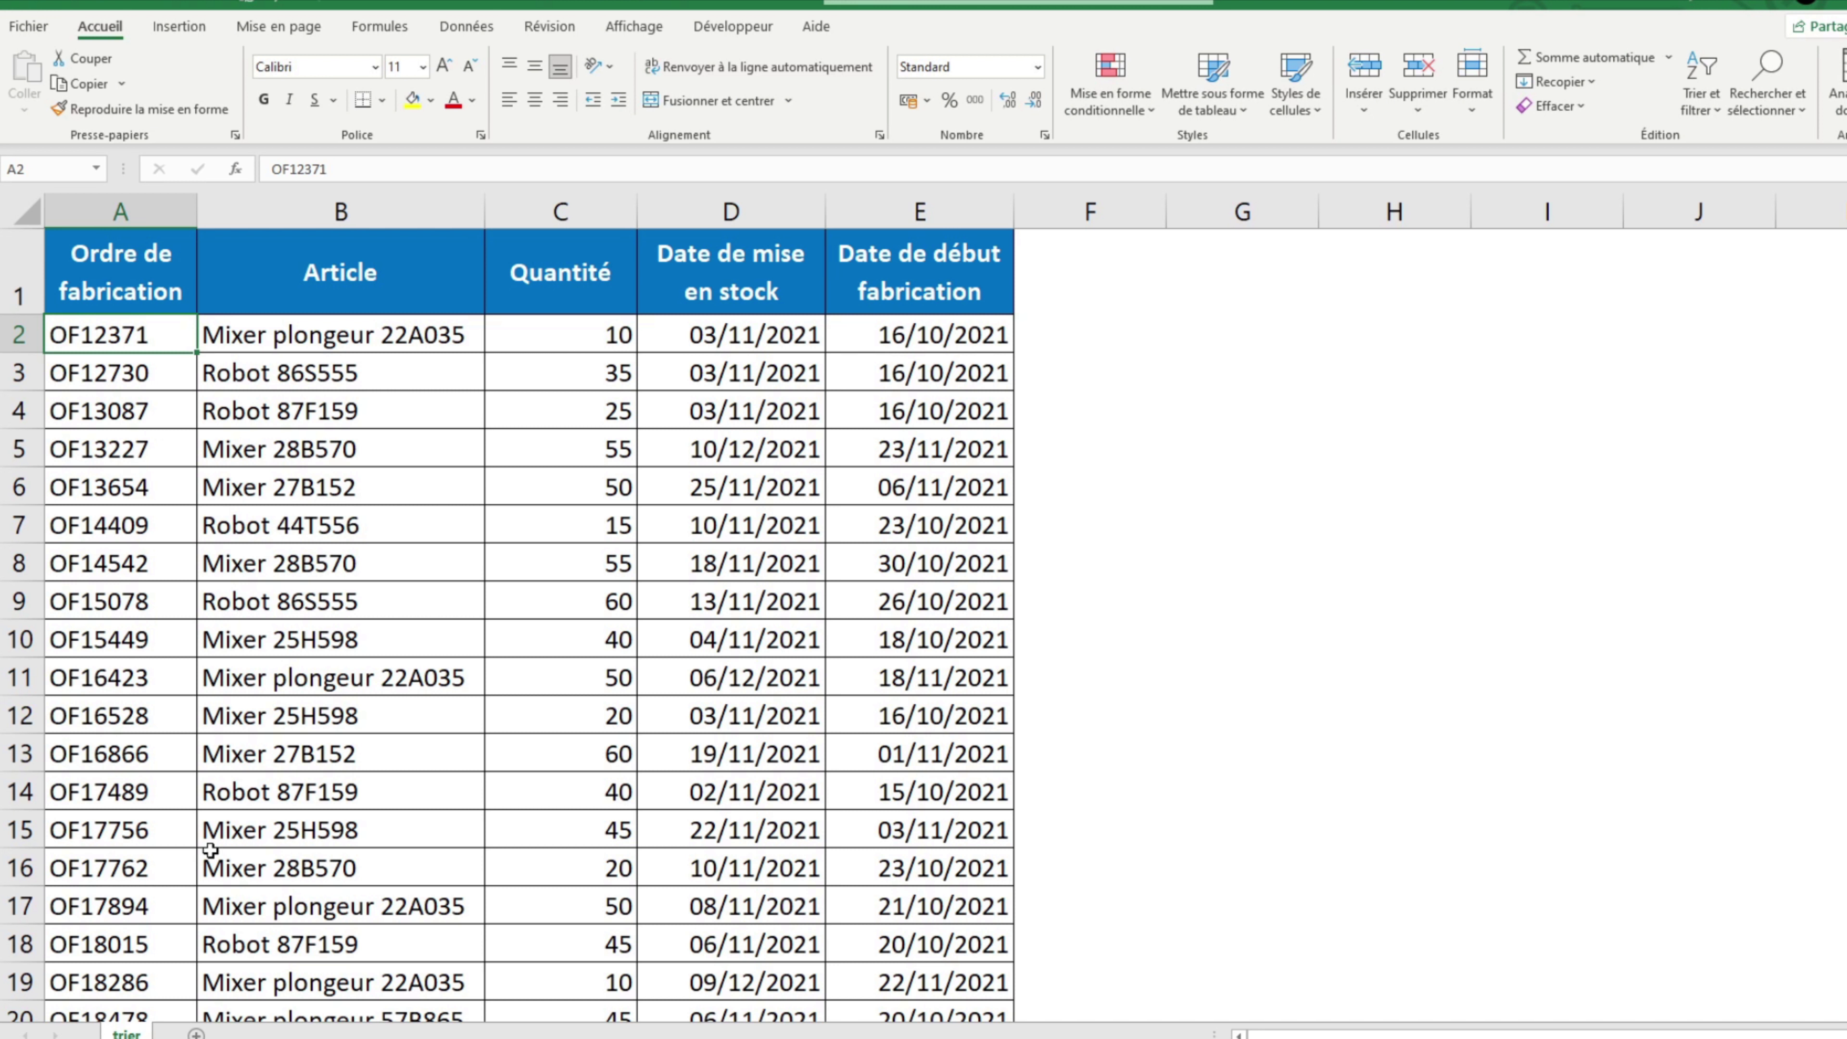
click(1138, 397)
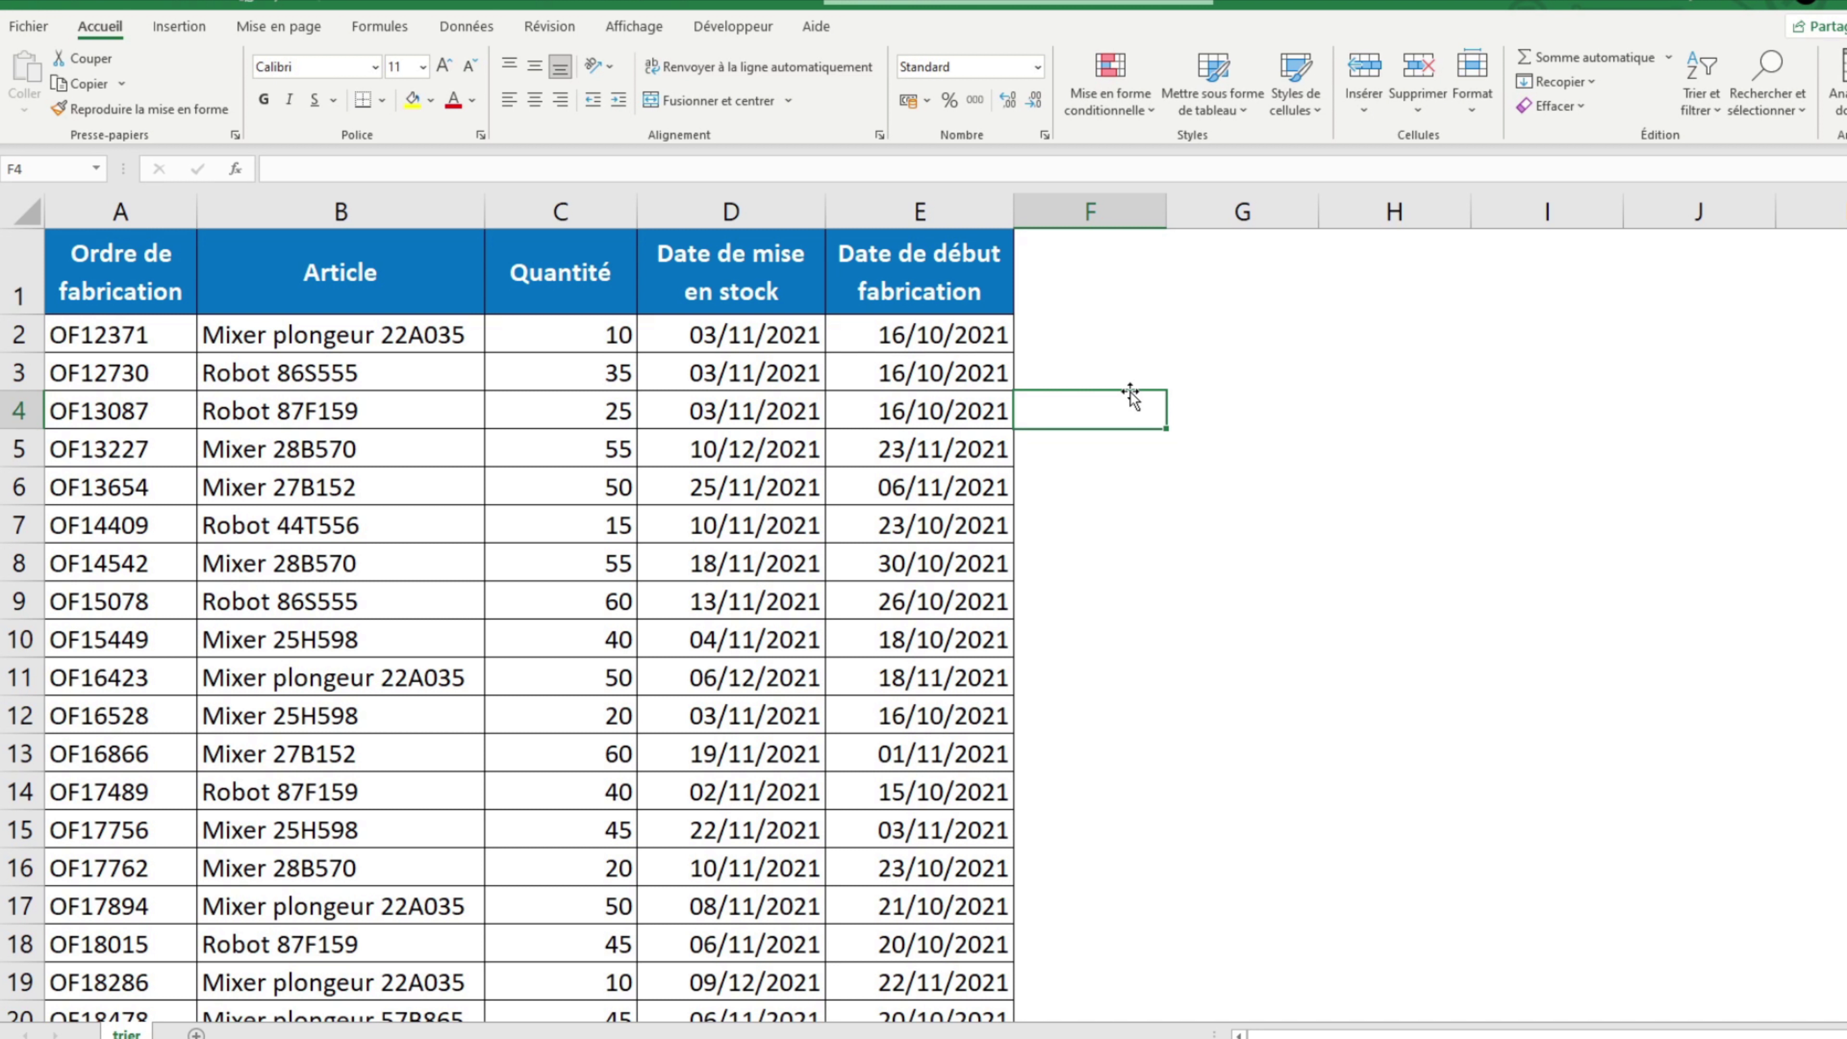
Step: Sort the whole table by the Article column, on cell values from A to Z
click(622, 444)
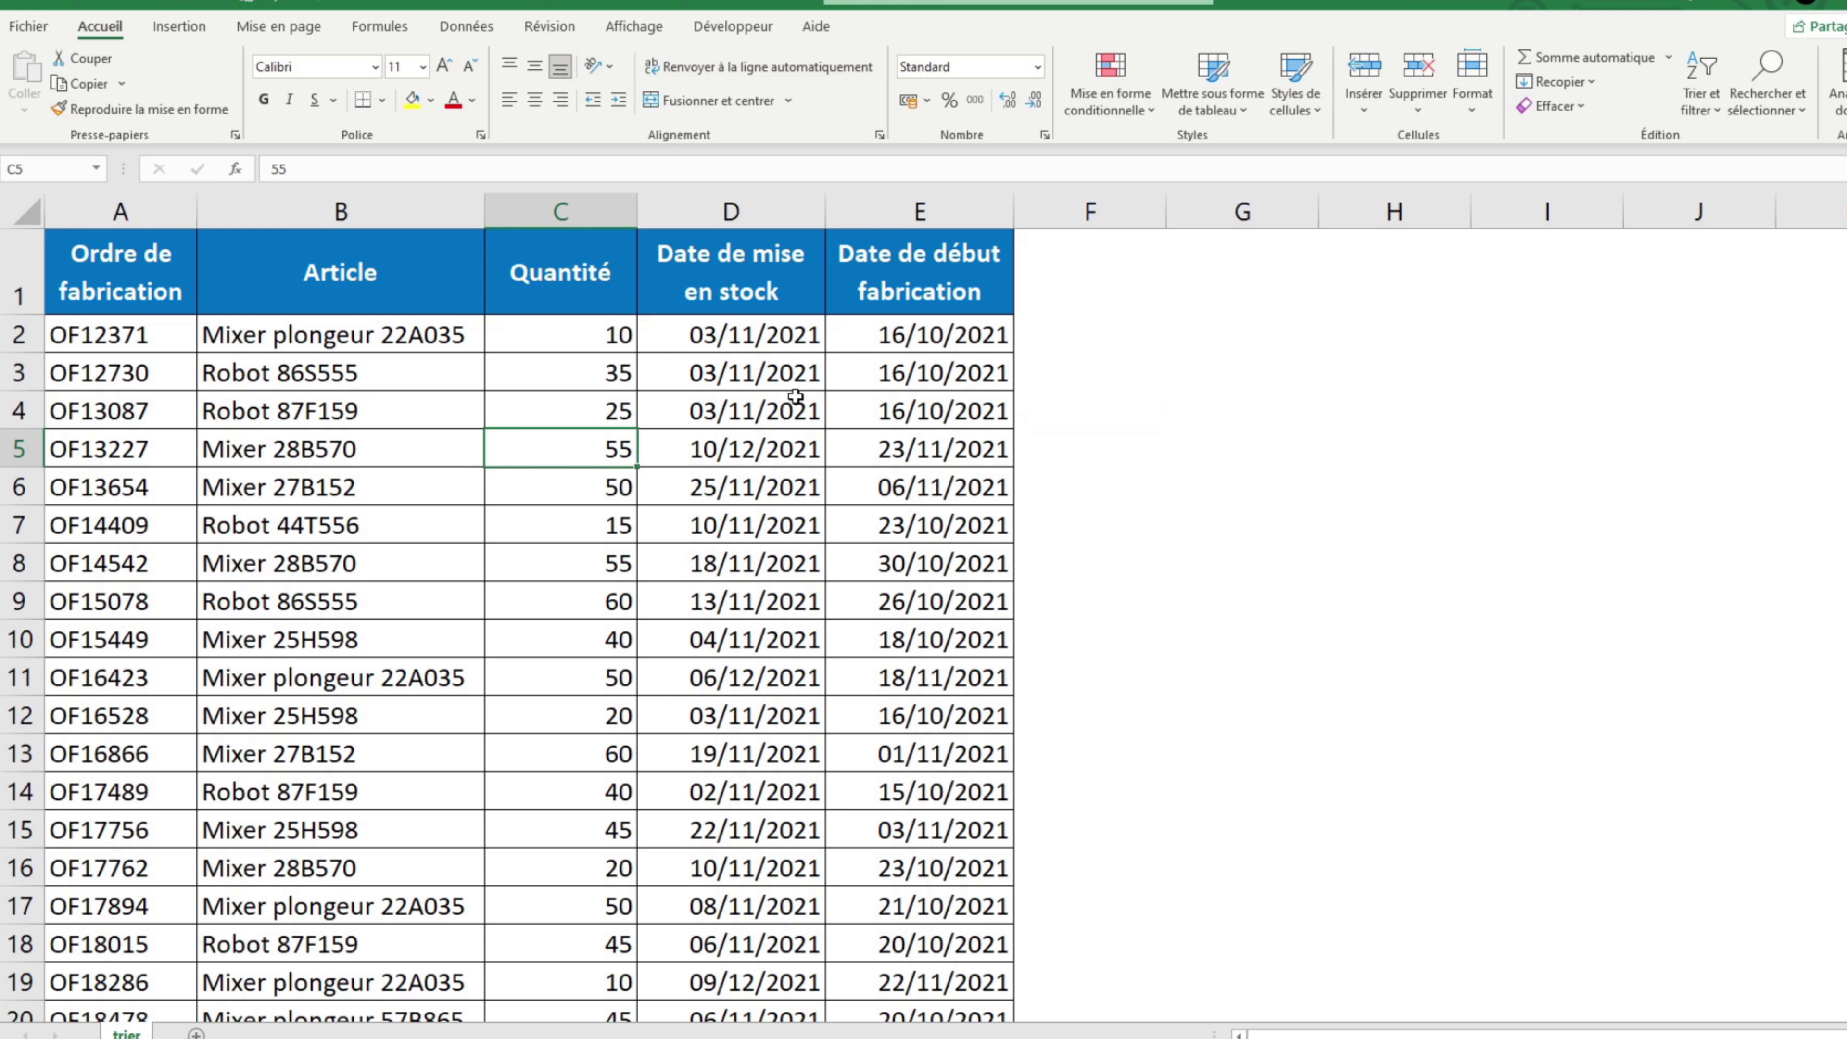
click(1705, 110)
click(1767, 198)
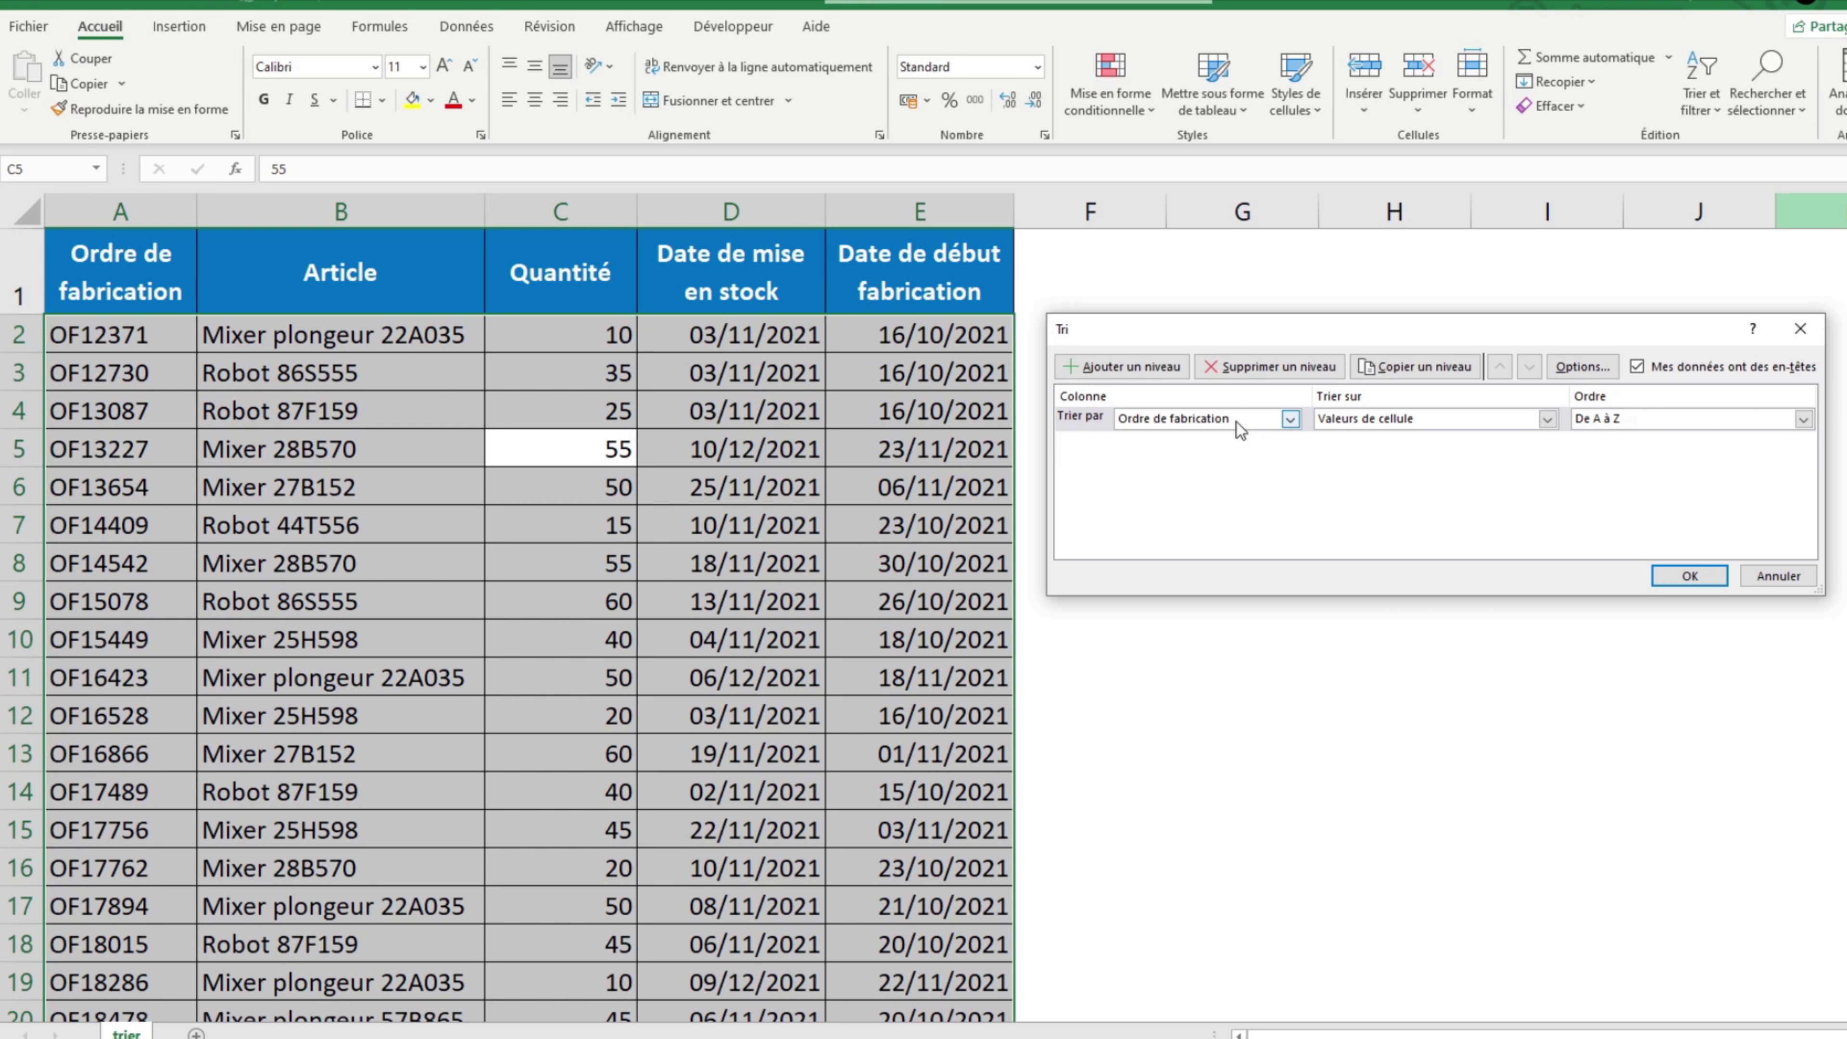
click(1249, 418)
click(1235, 452)
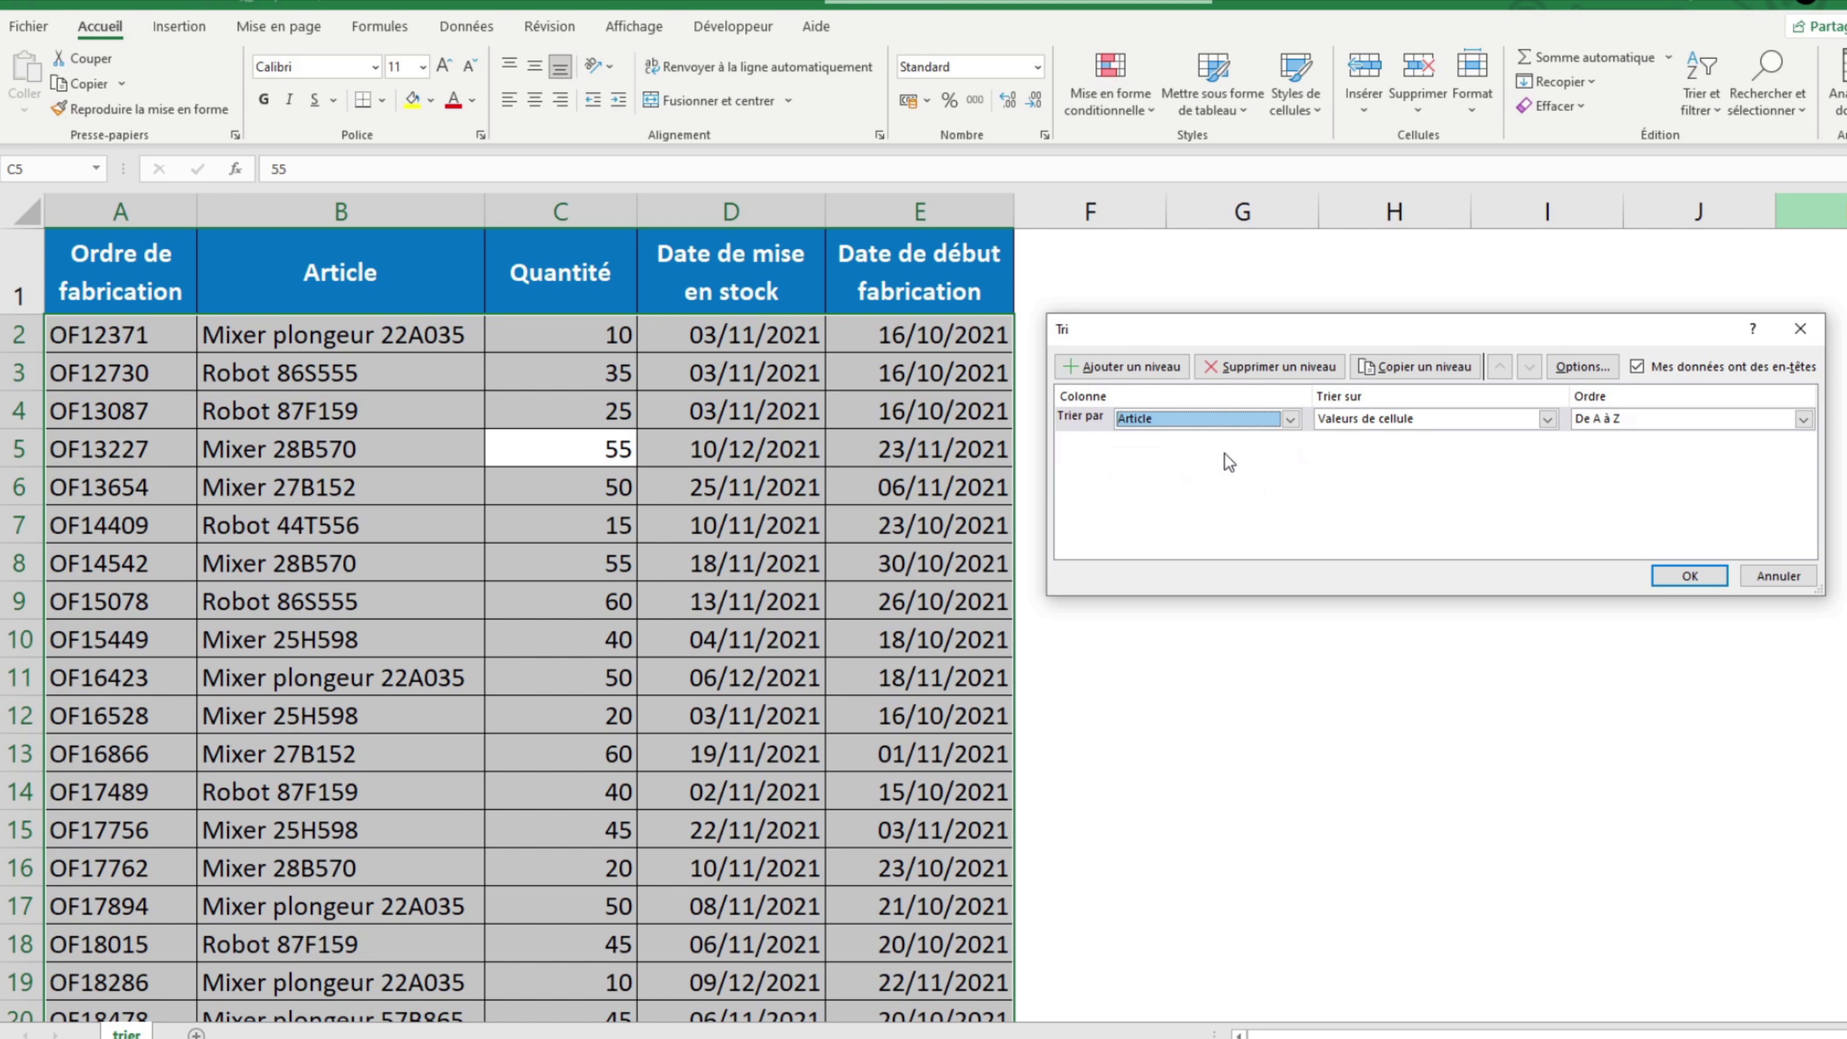
click(1689, 575)
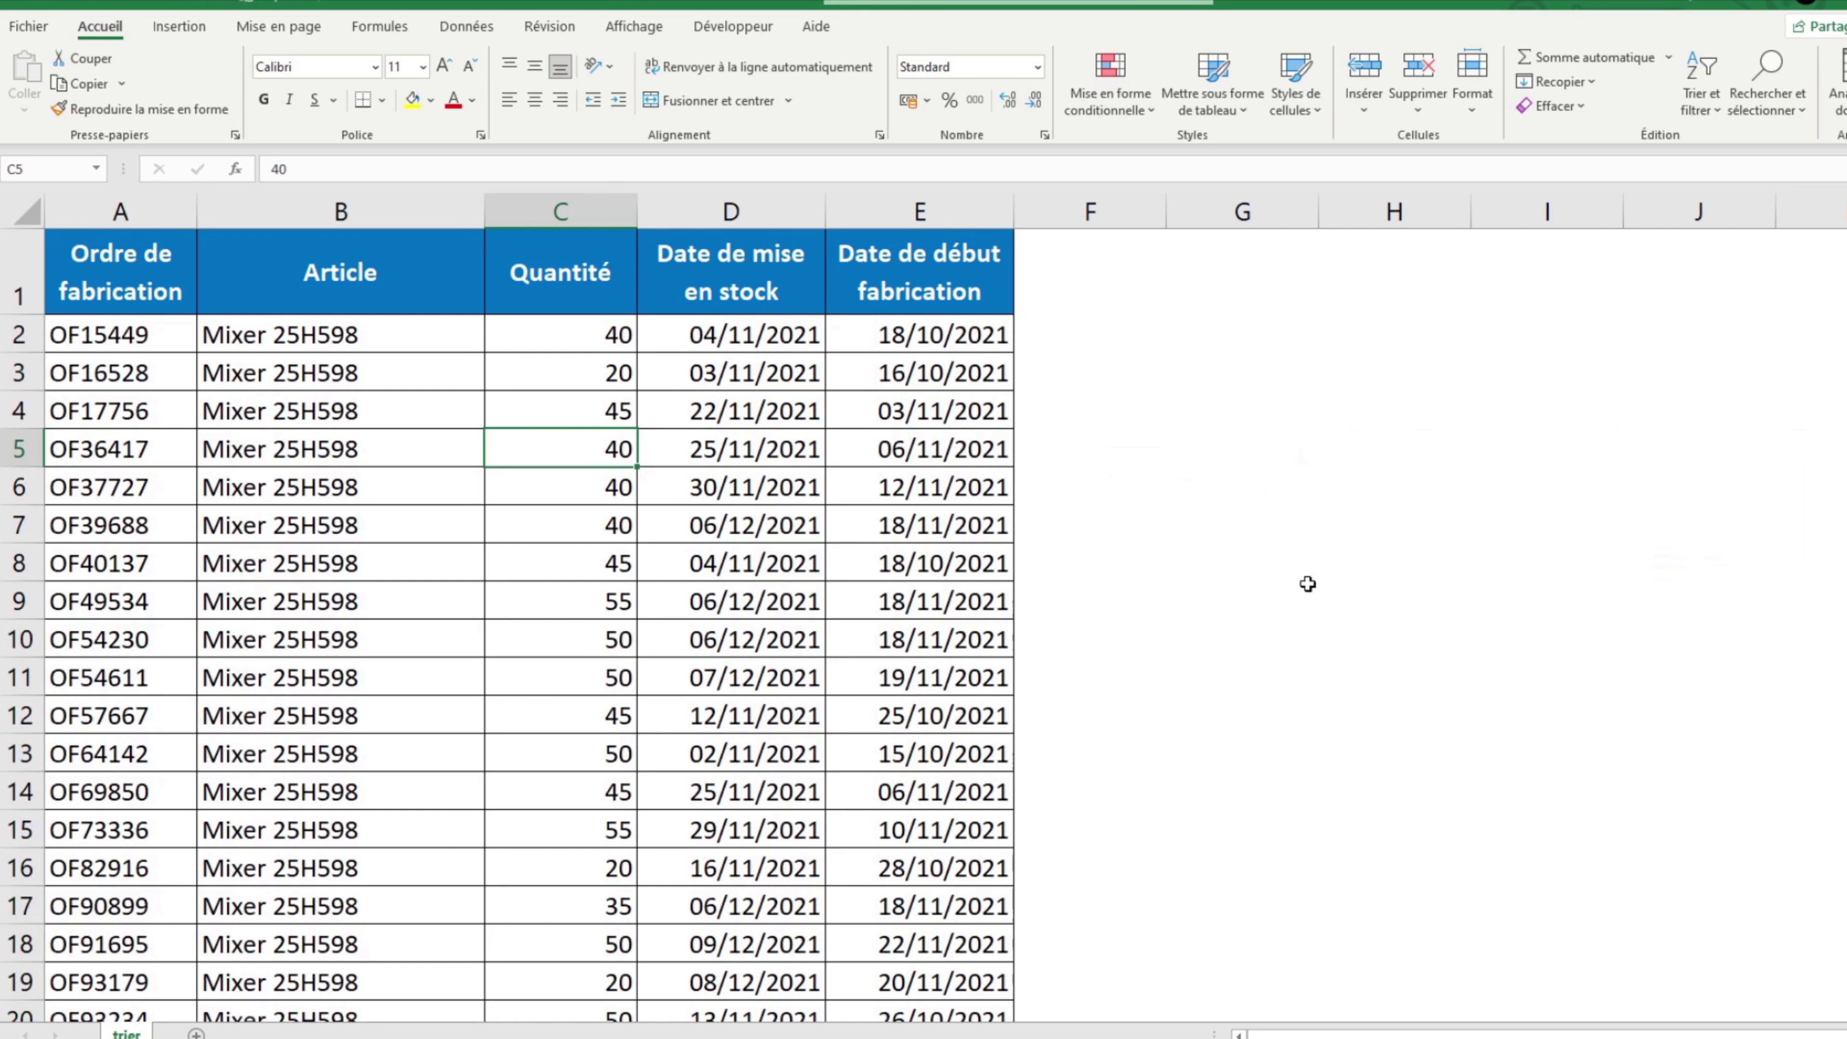
click(1119, 467)
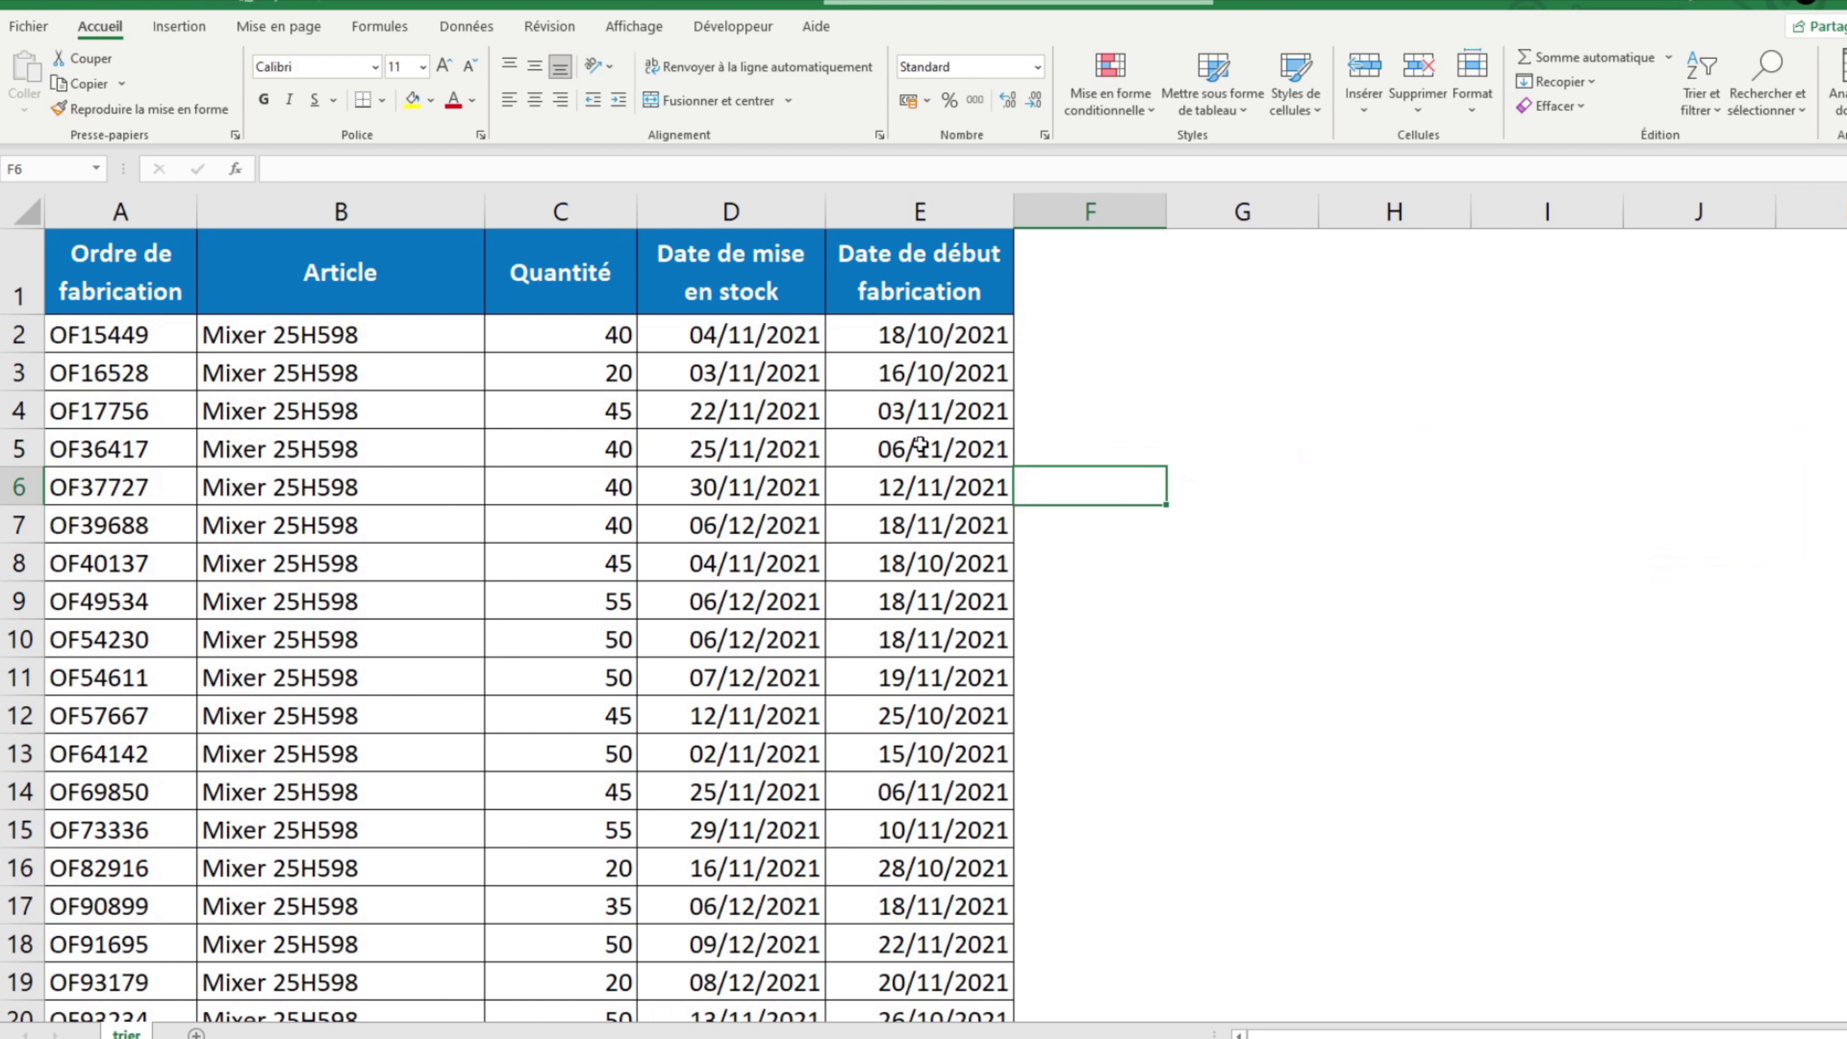
click(962, 556)
click(958, 530)
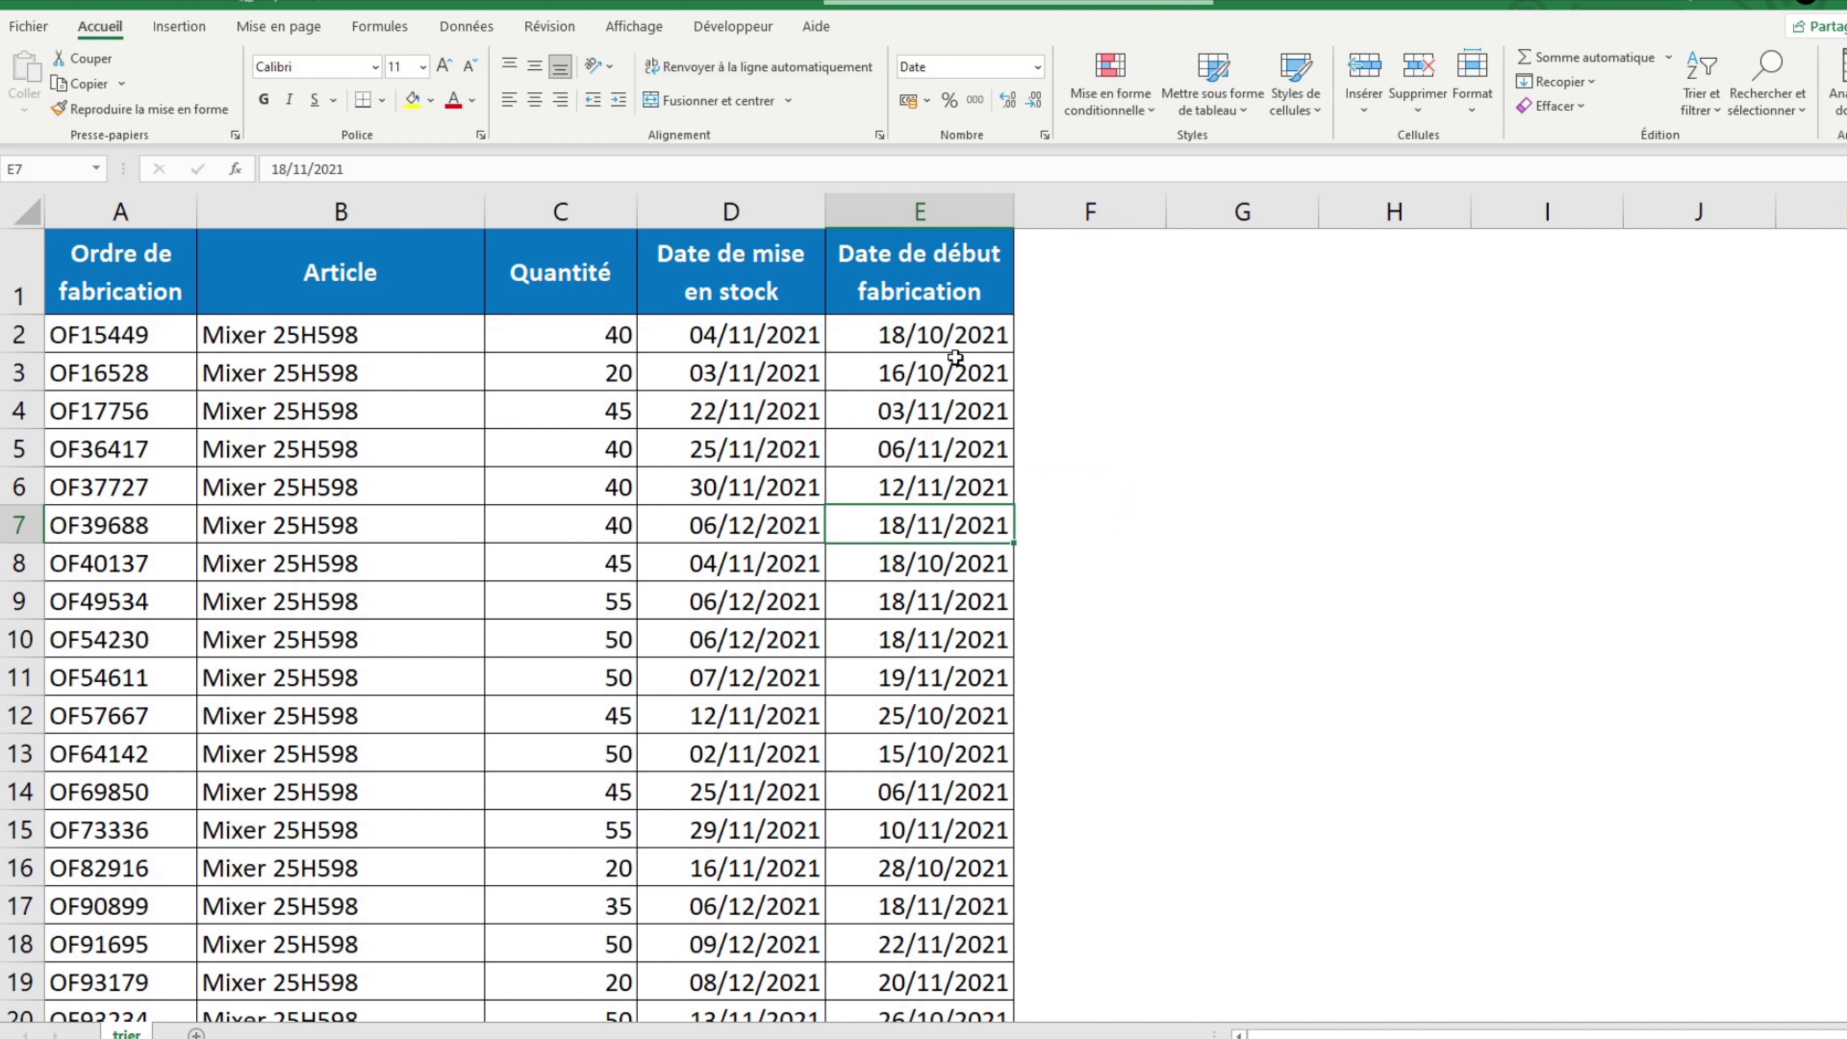
Step: Add Date de début fabrication, oldest to newest, as a second sort level under Article and apply the custom sort
click(945, 348)
click(1565, 71)
click(1607, 211)
click(951, 422)
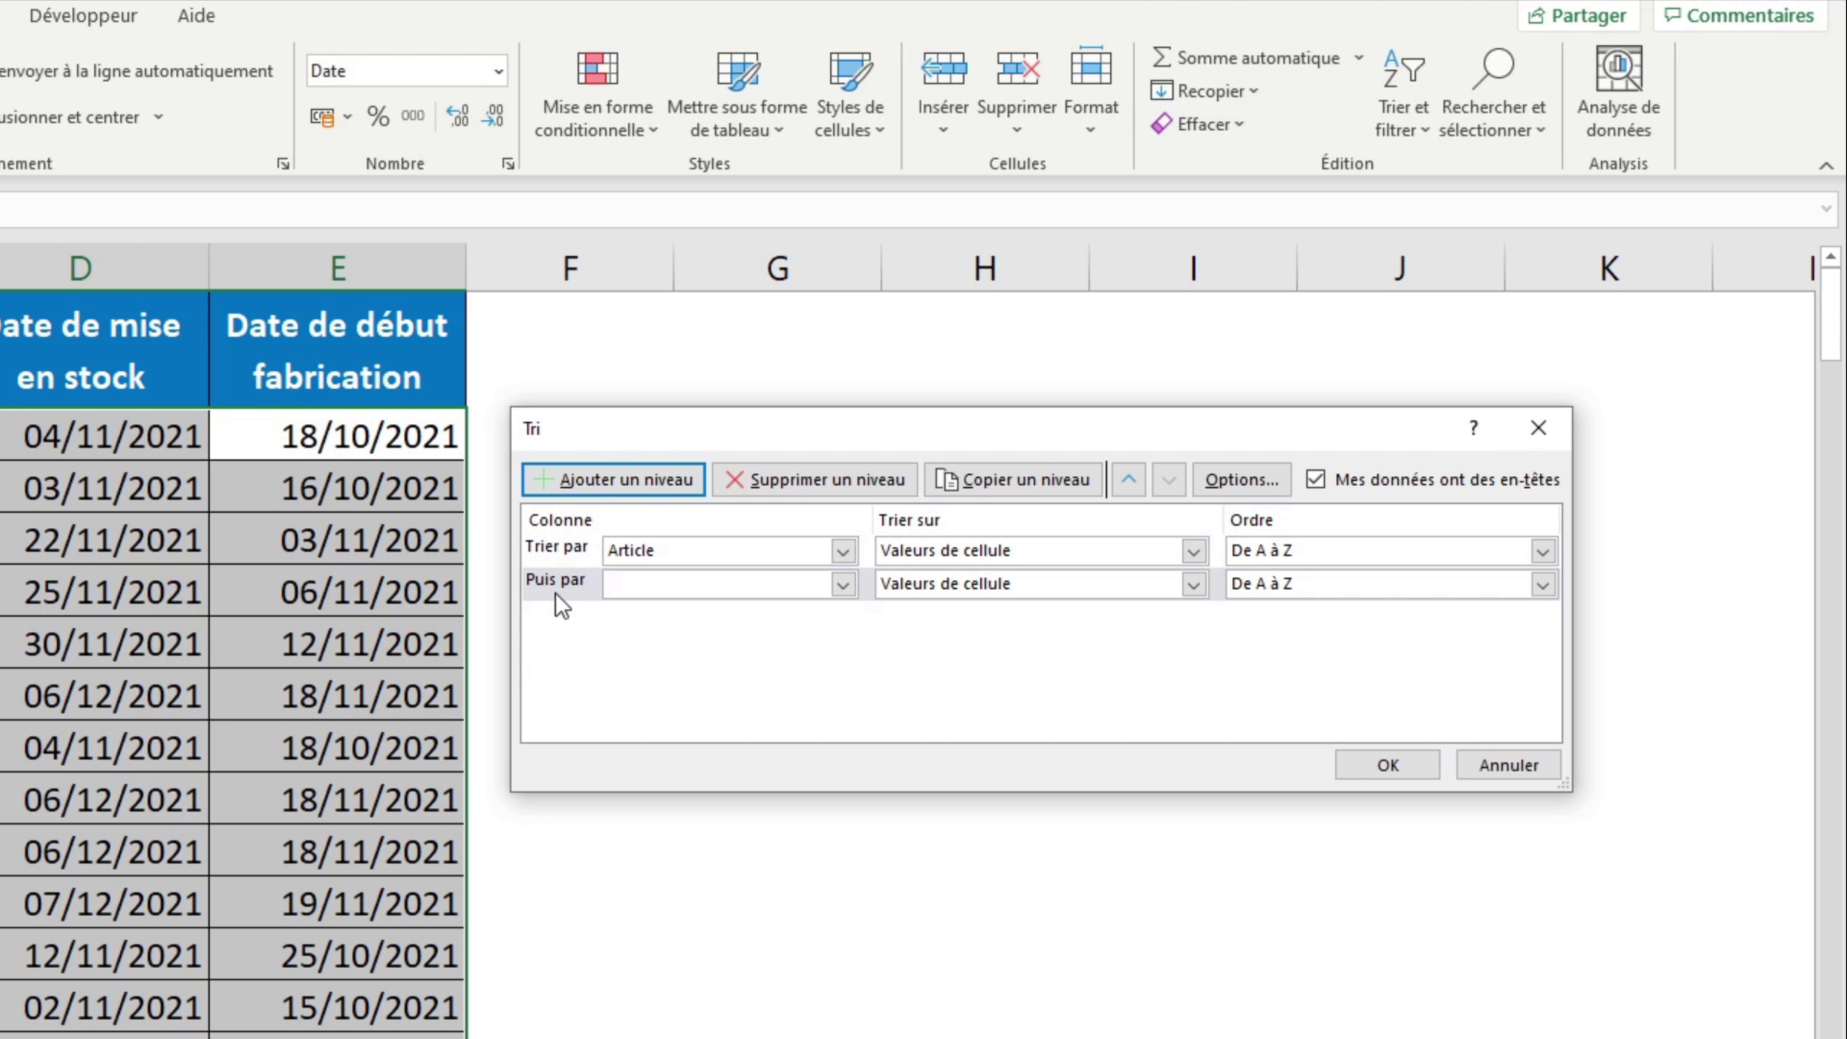
click(705, 585)
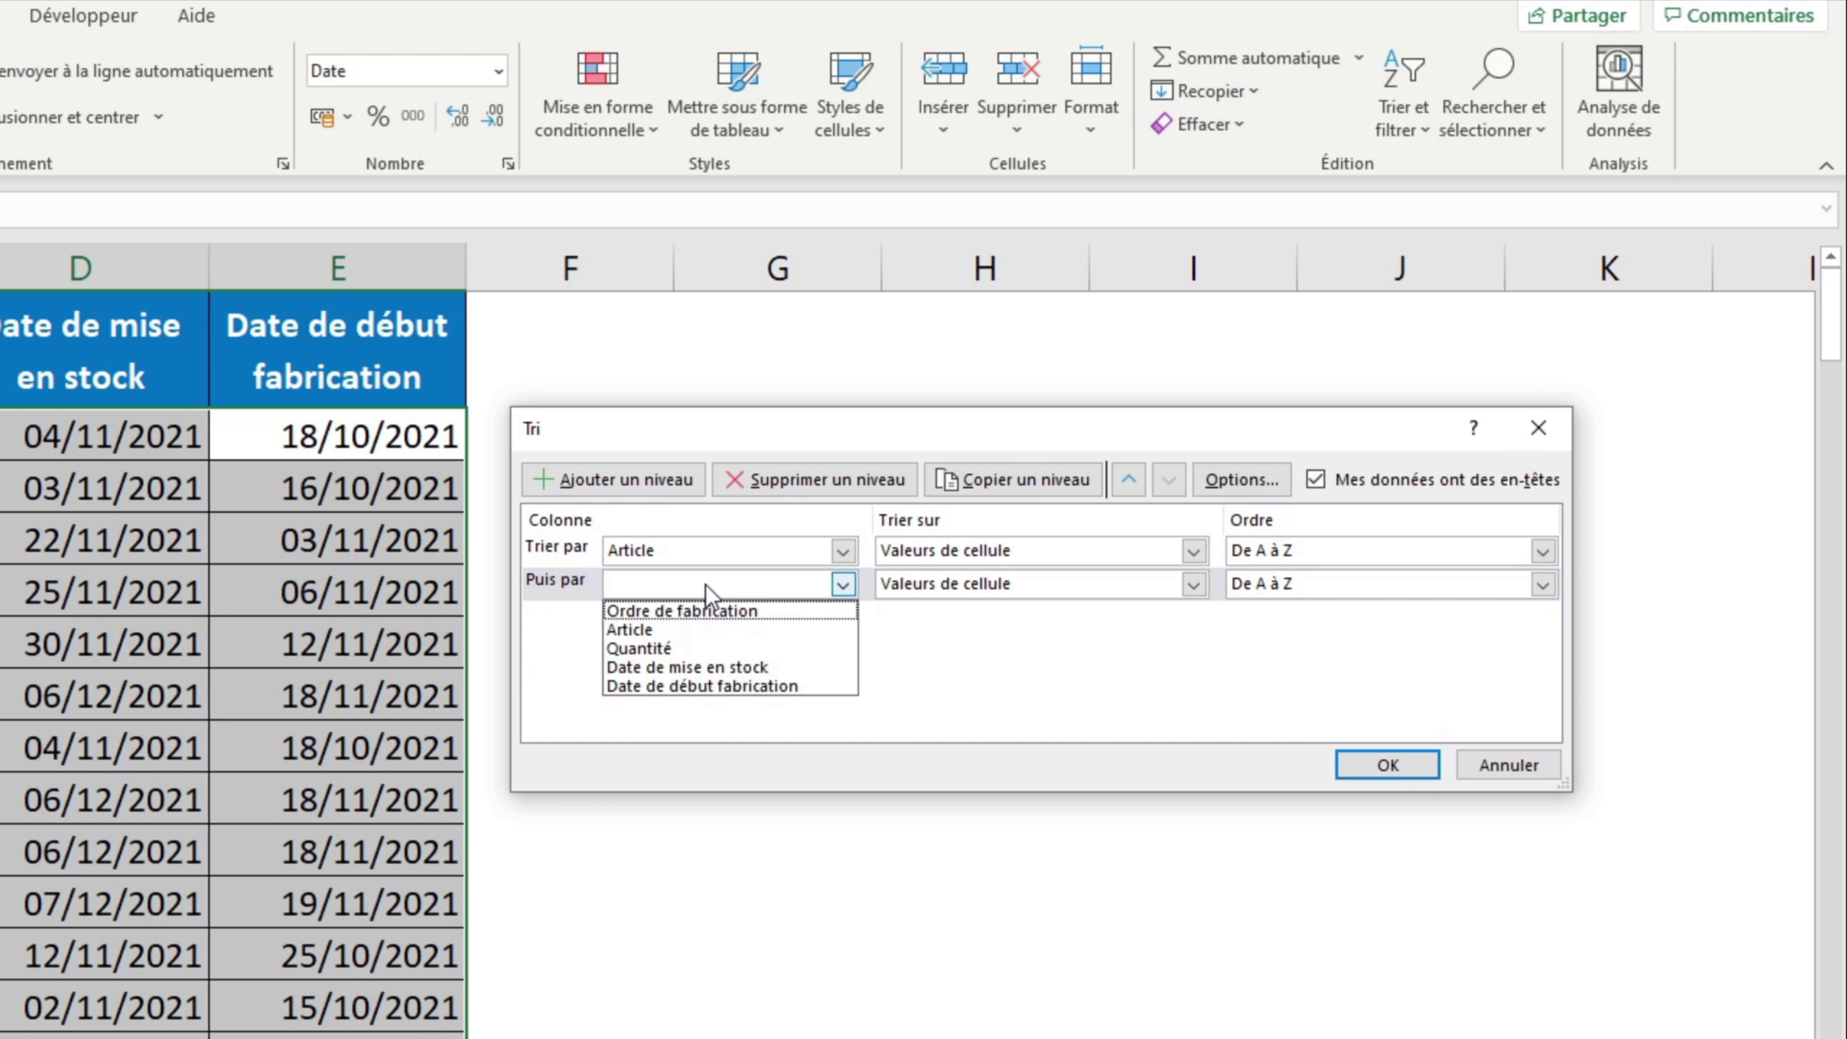
click(802, 687)
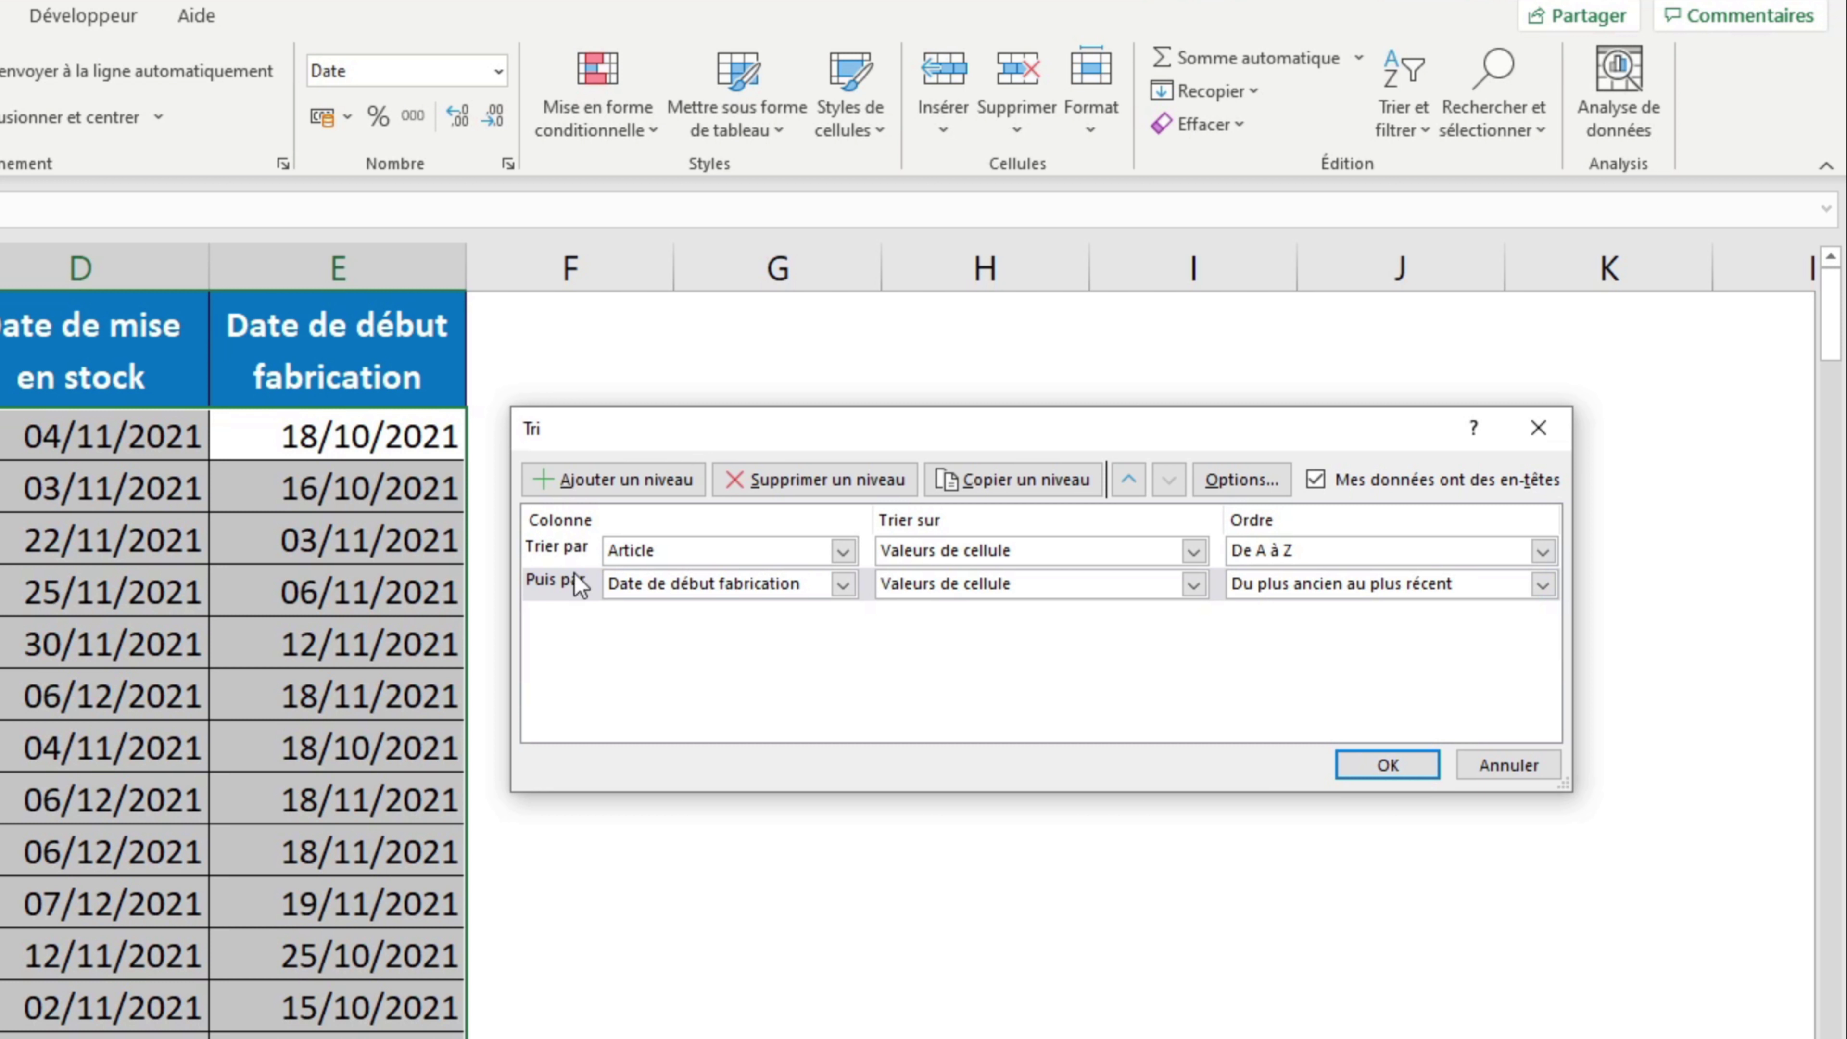
click(565, 554)
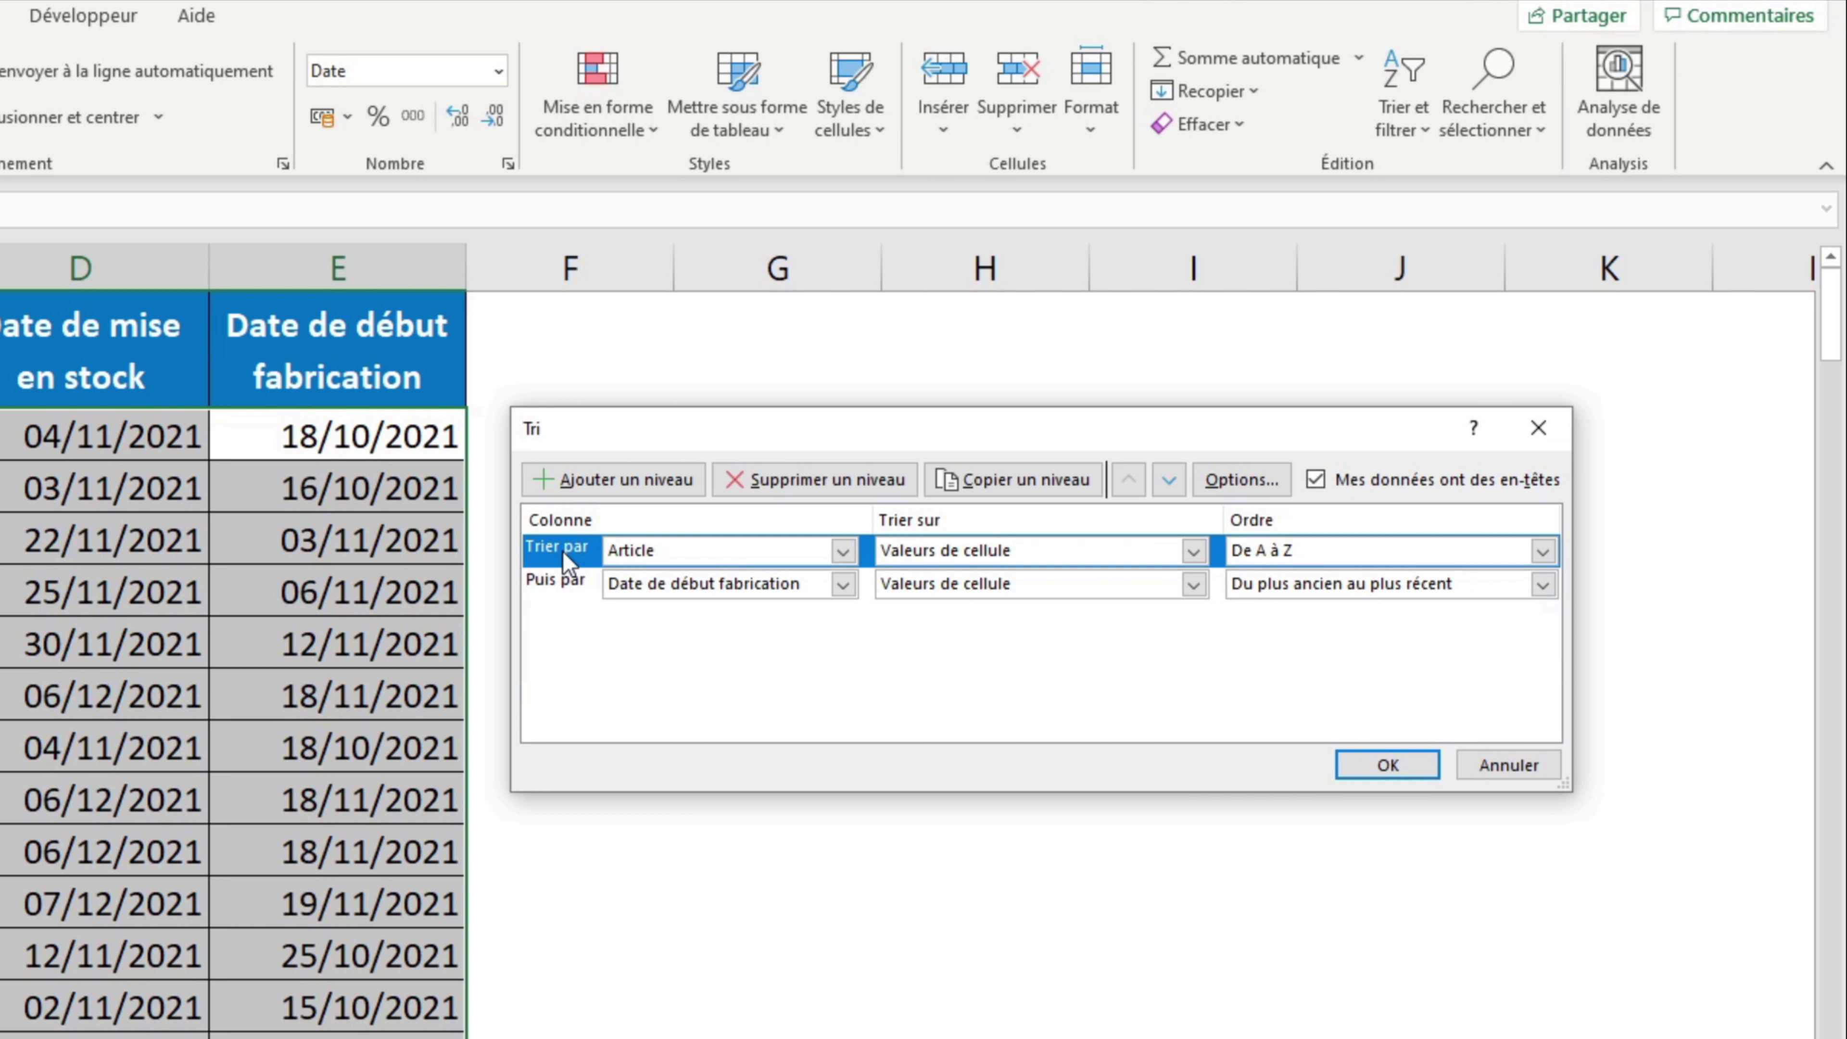
click(558, 586)
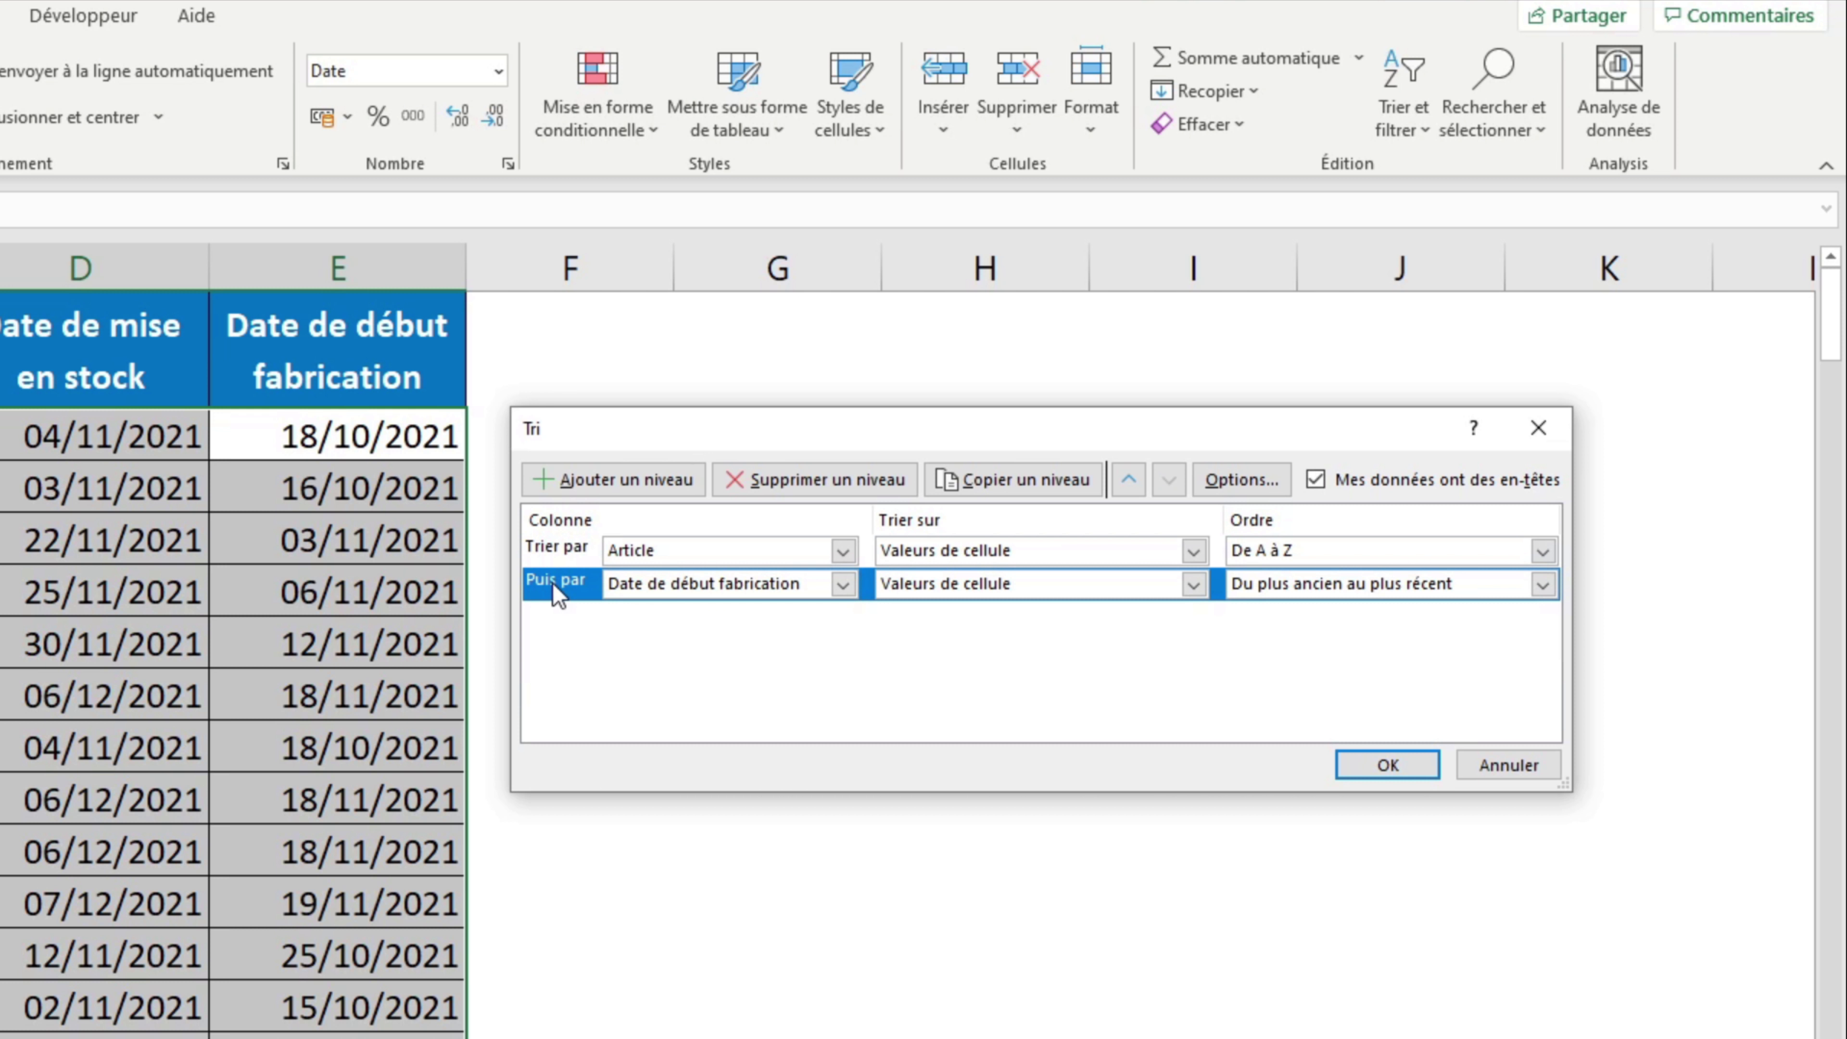
click(1387, 765)
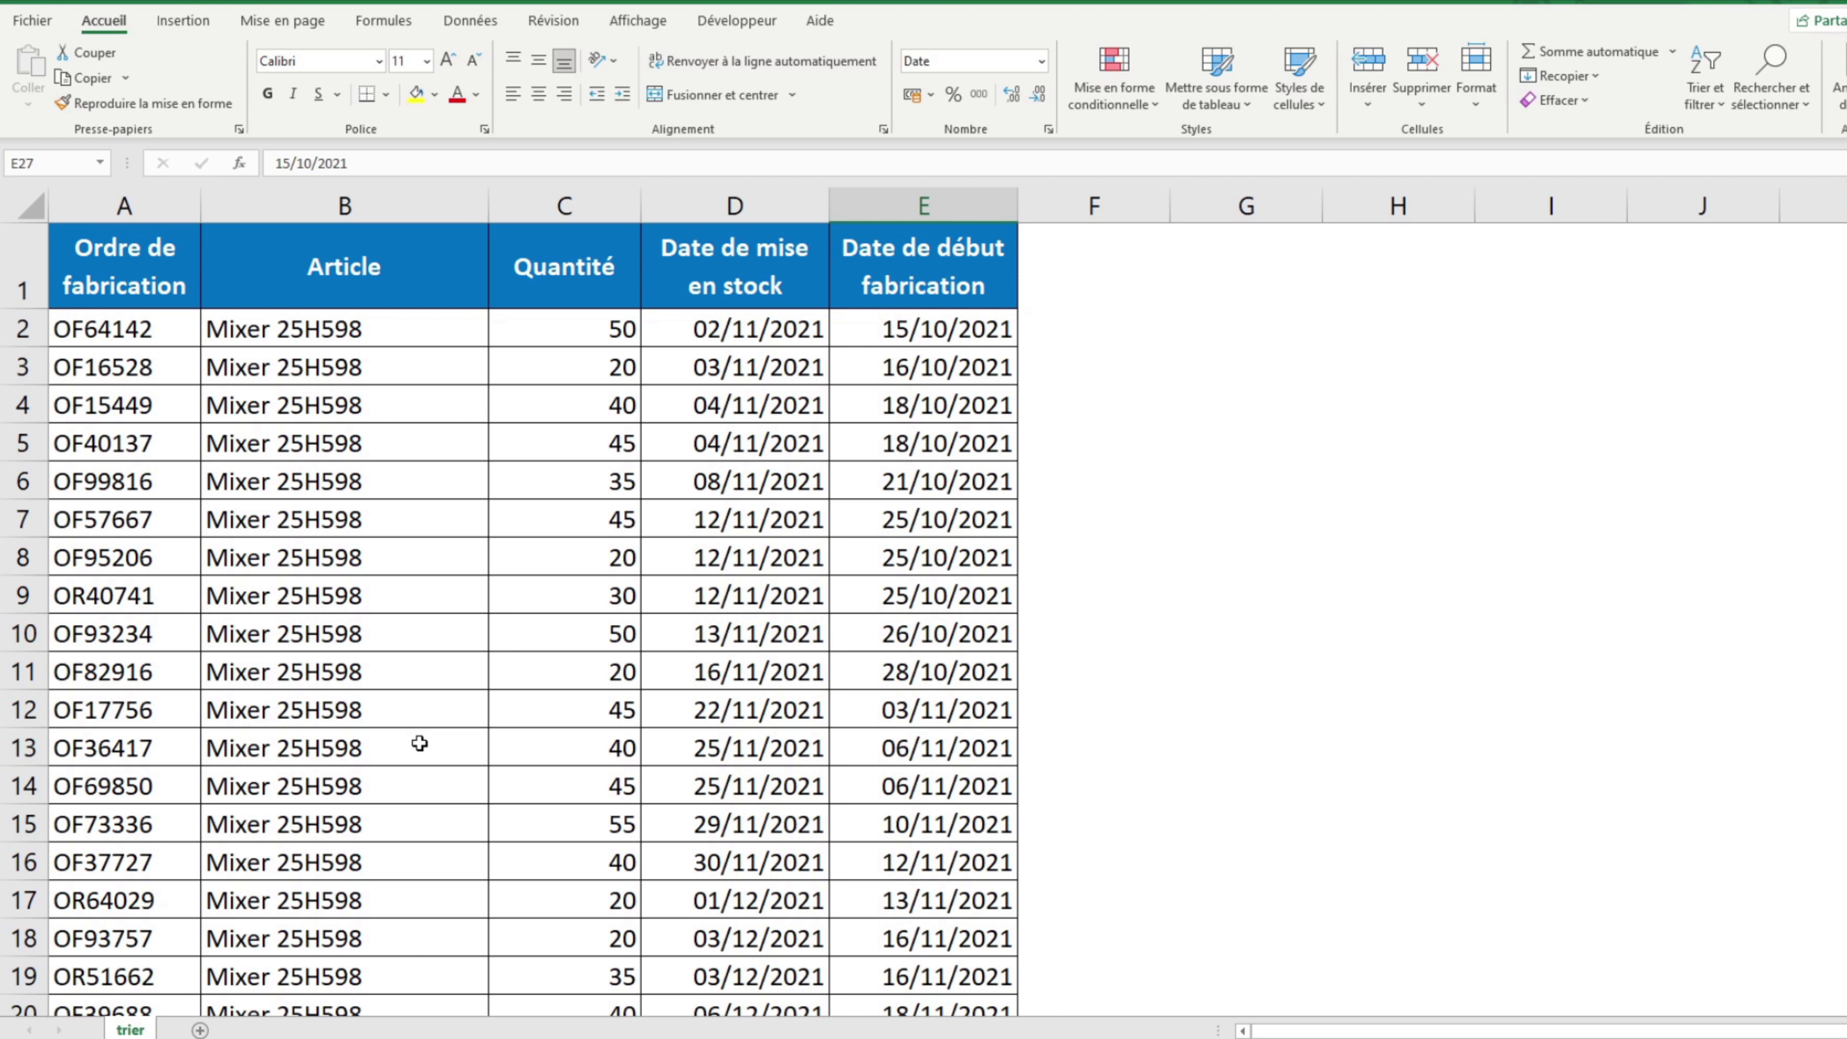
Step: Insert an empty row above row 123, within the Mixer plongeur 57B865 entries
scroll(422, 747, down, 20)
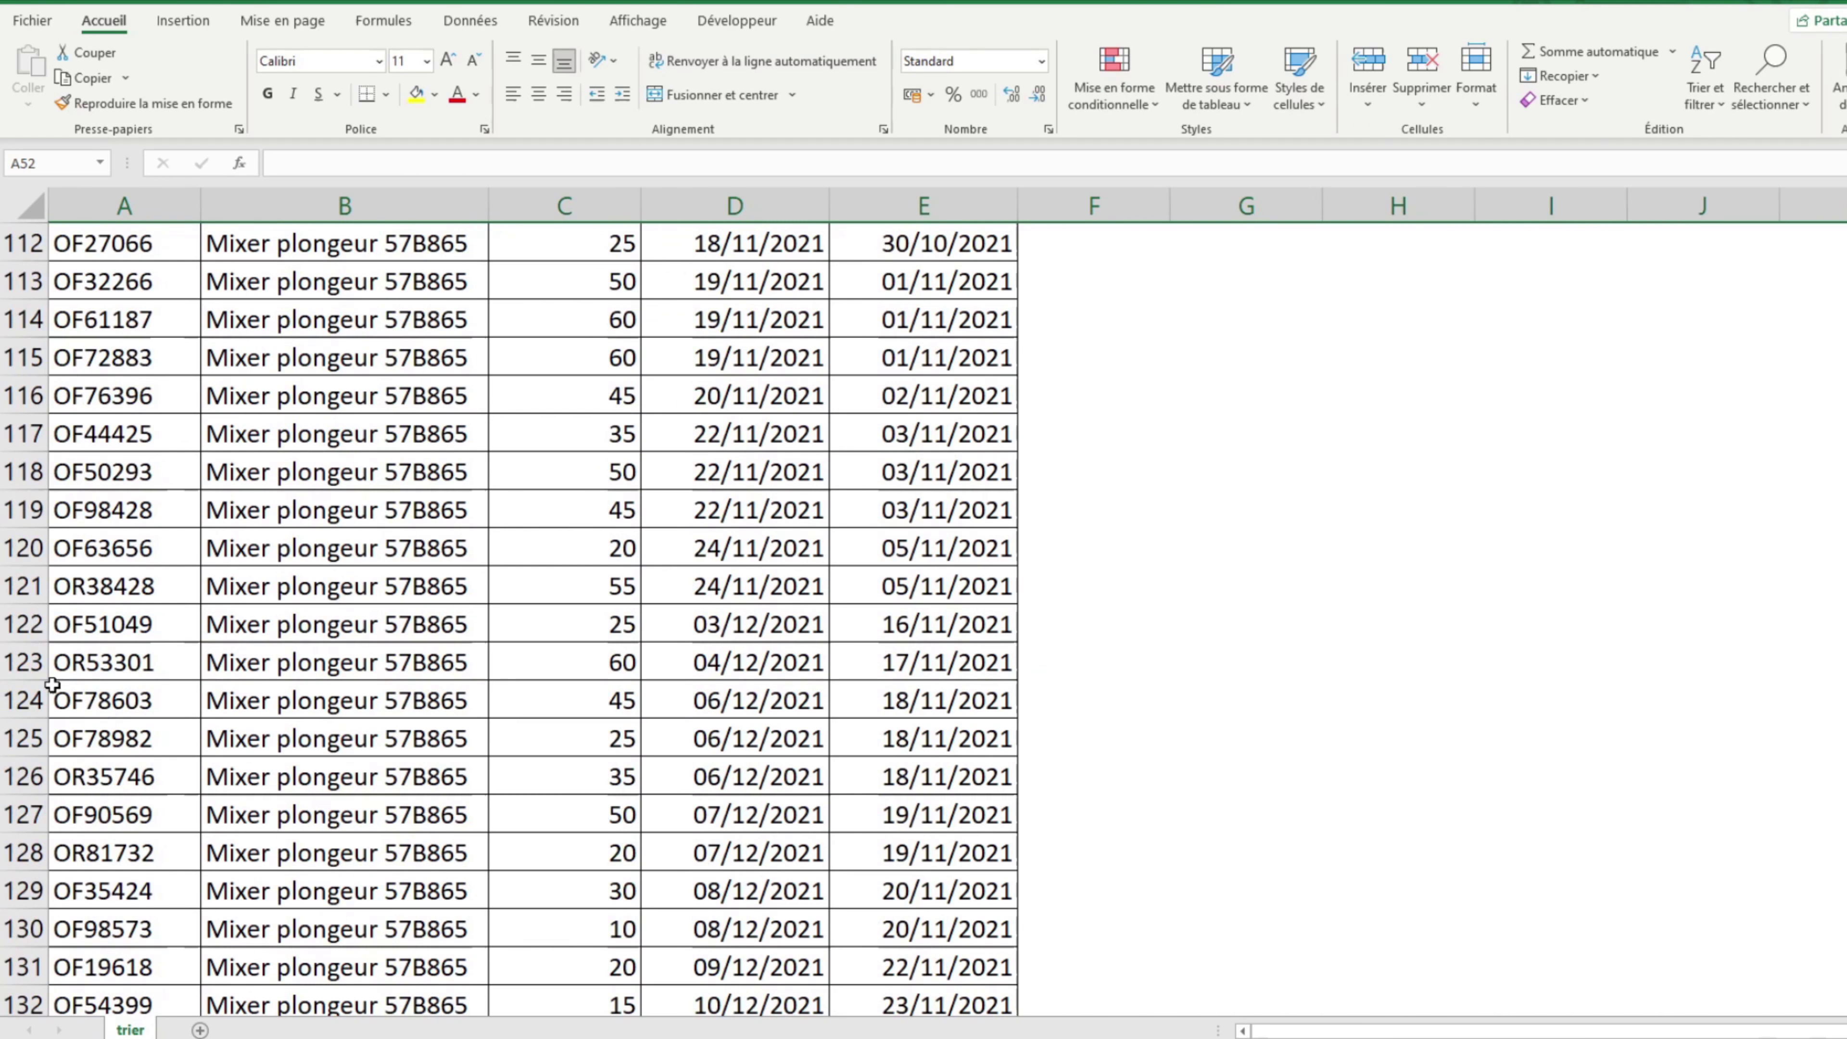
right_click(26, 668)
click(91, 863)
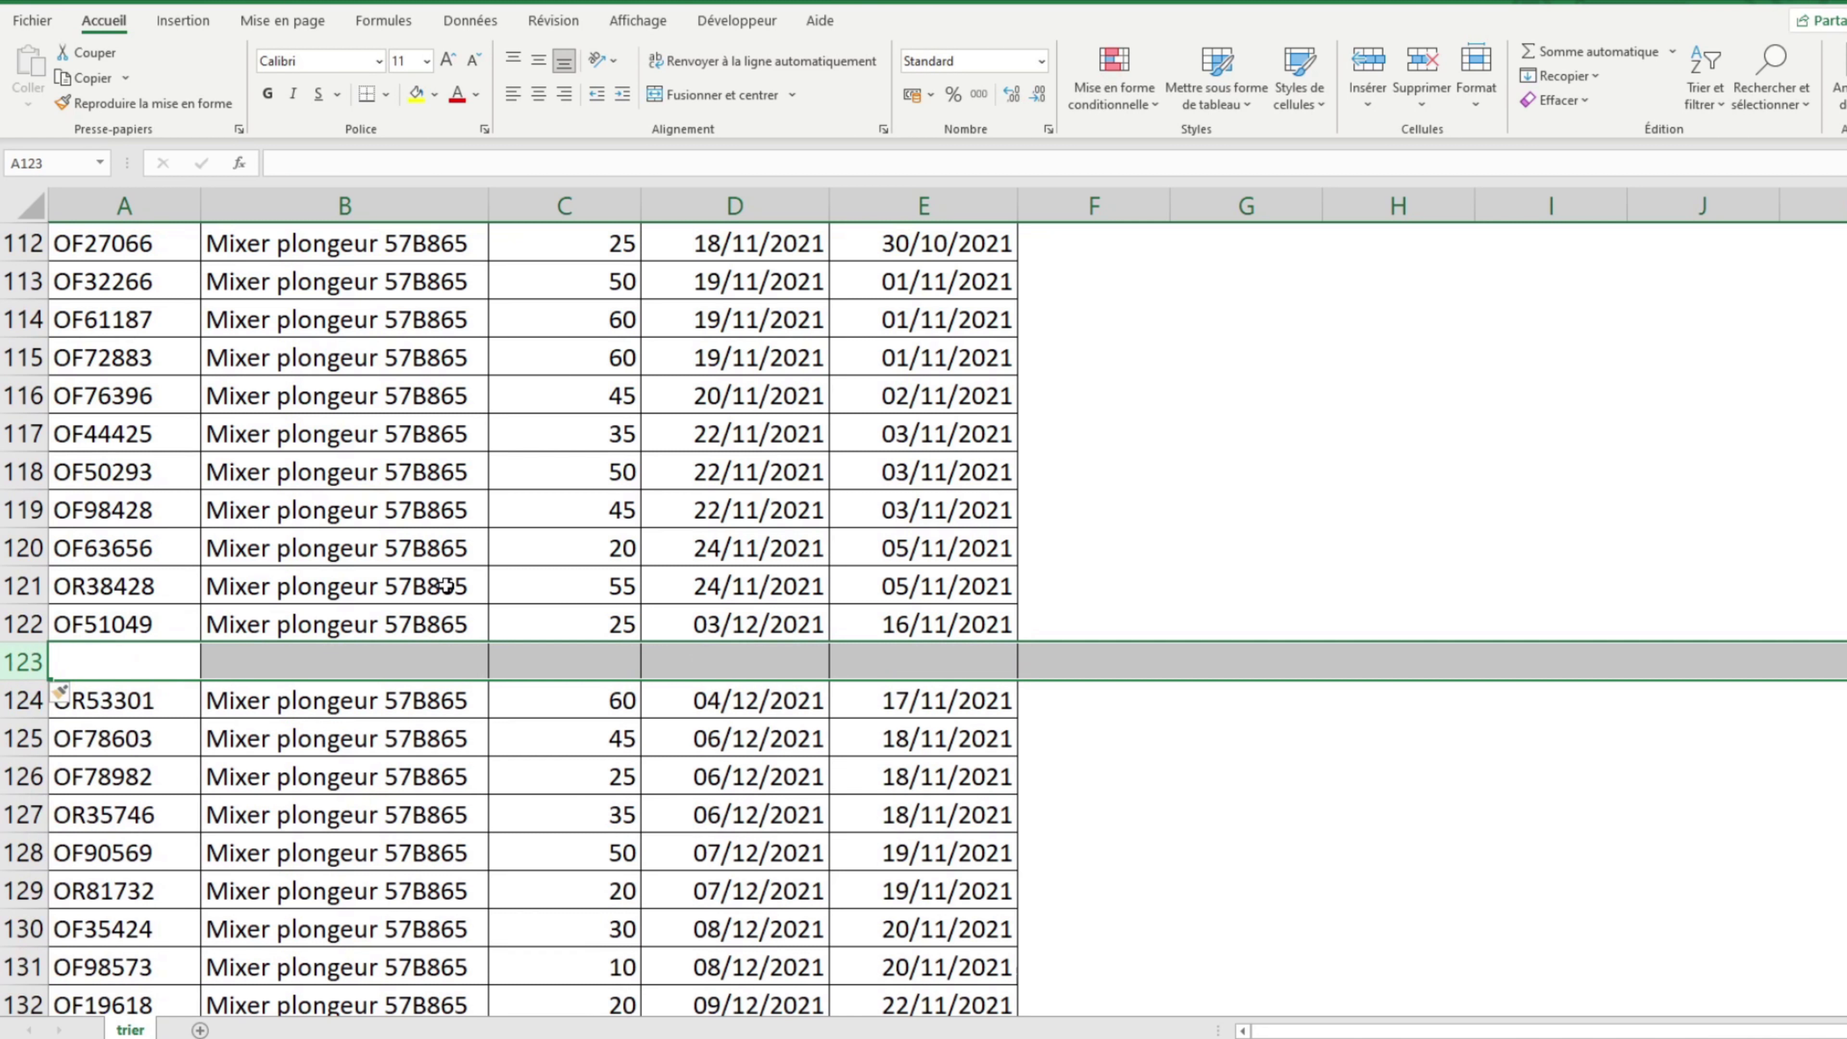
Step: Select the entire sheet, empty rows included, and custom sort it by Article from A to Z, removing the Date de début fabrication level
click(454, 547)
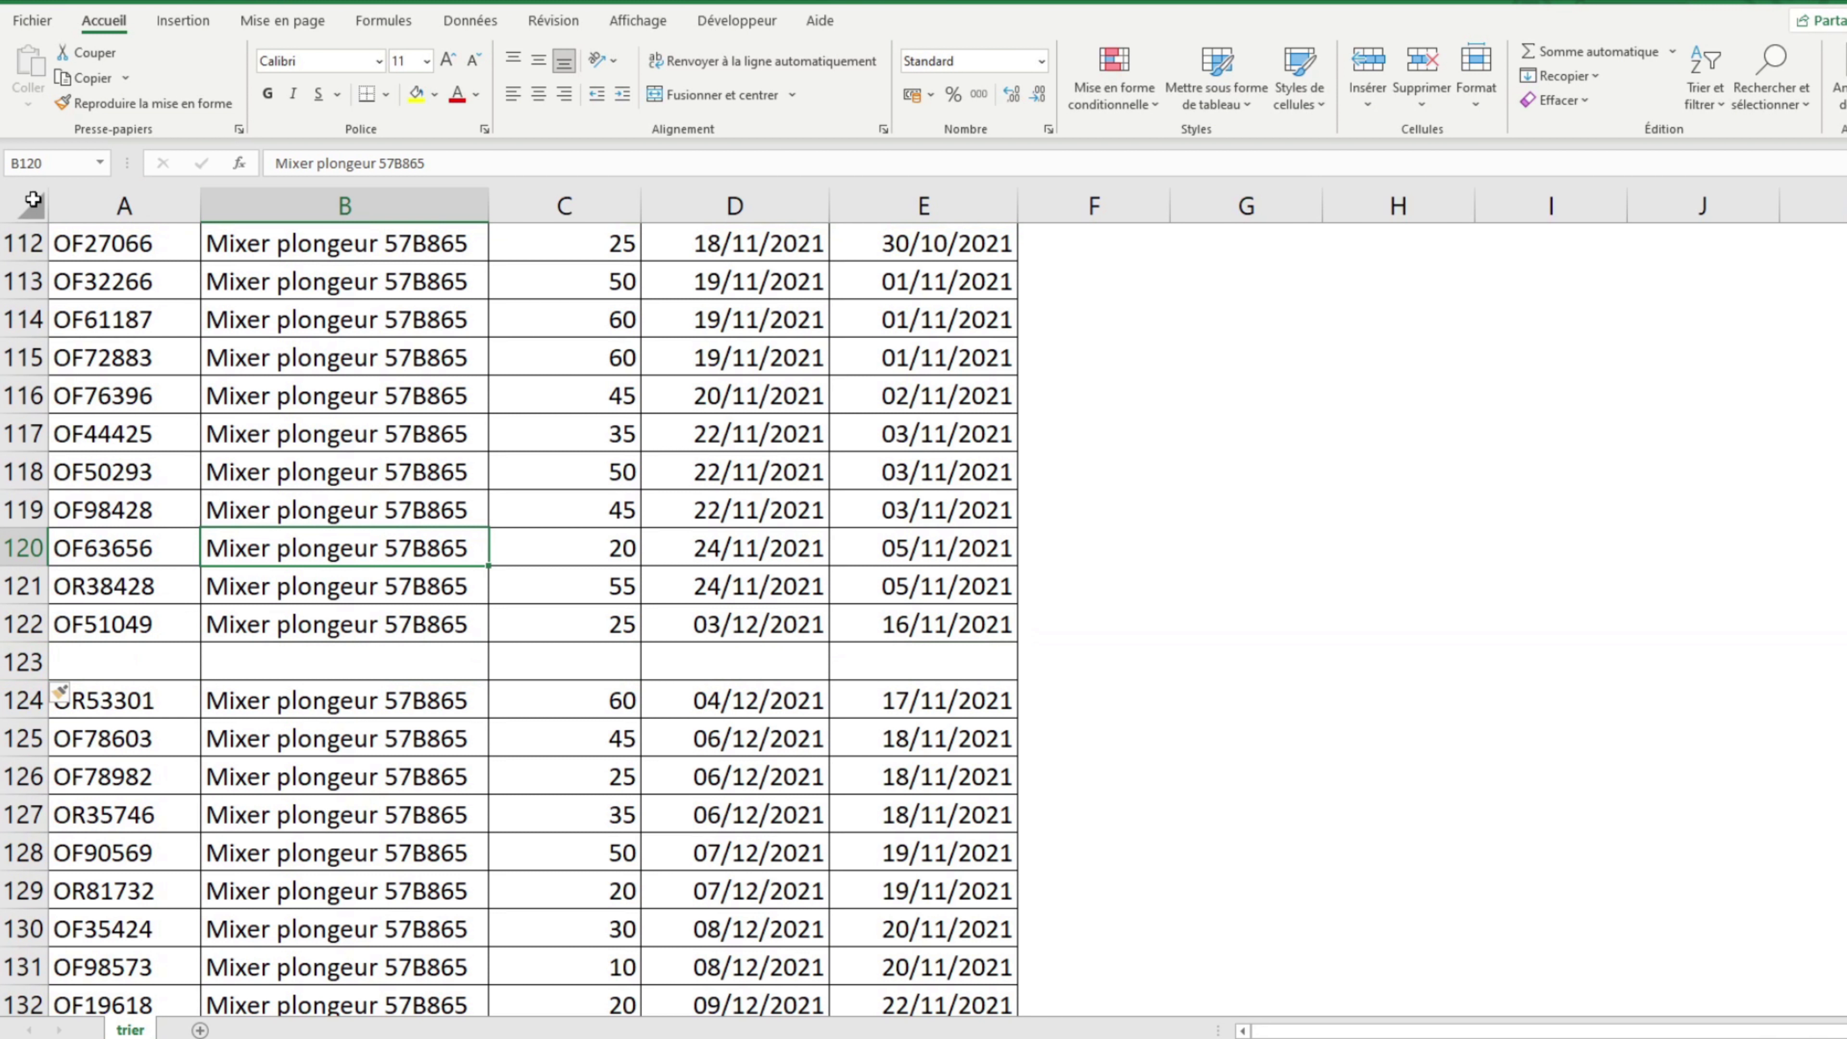
click(22, 209)
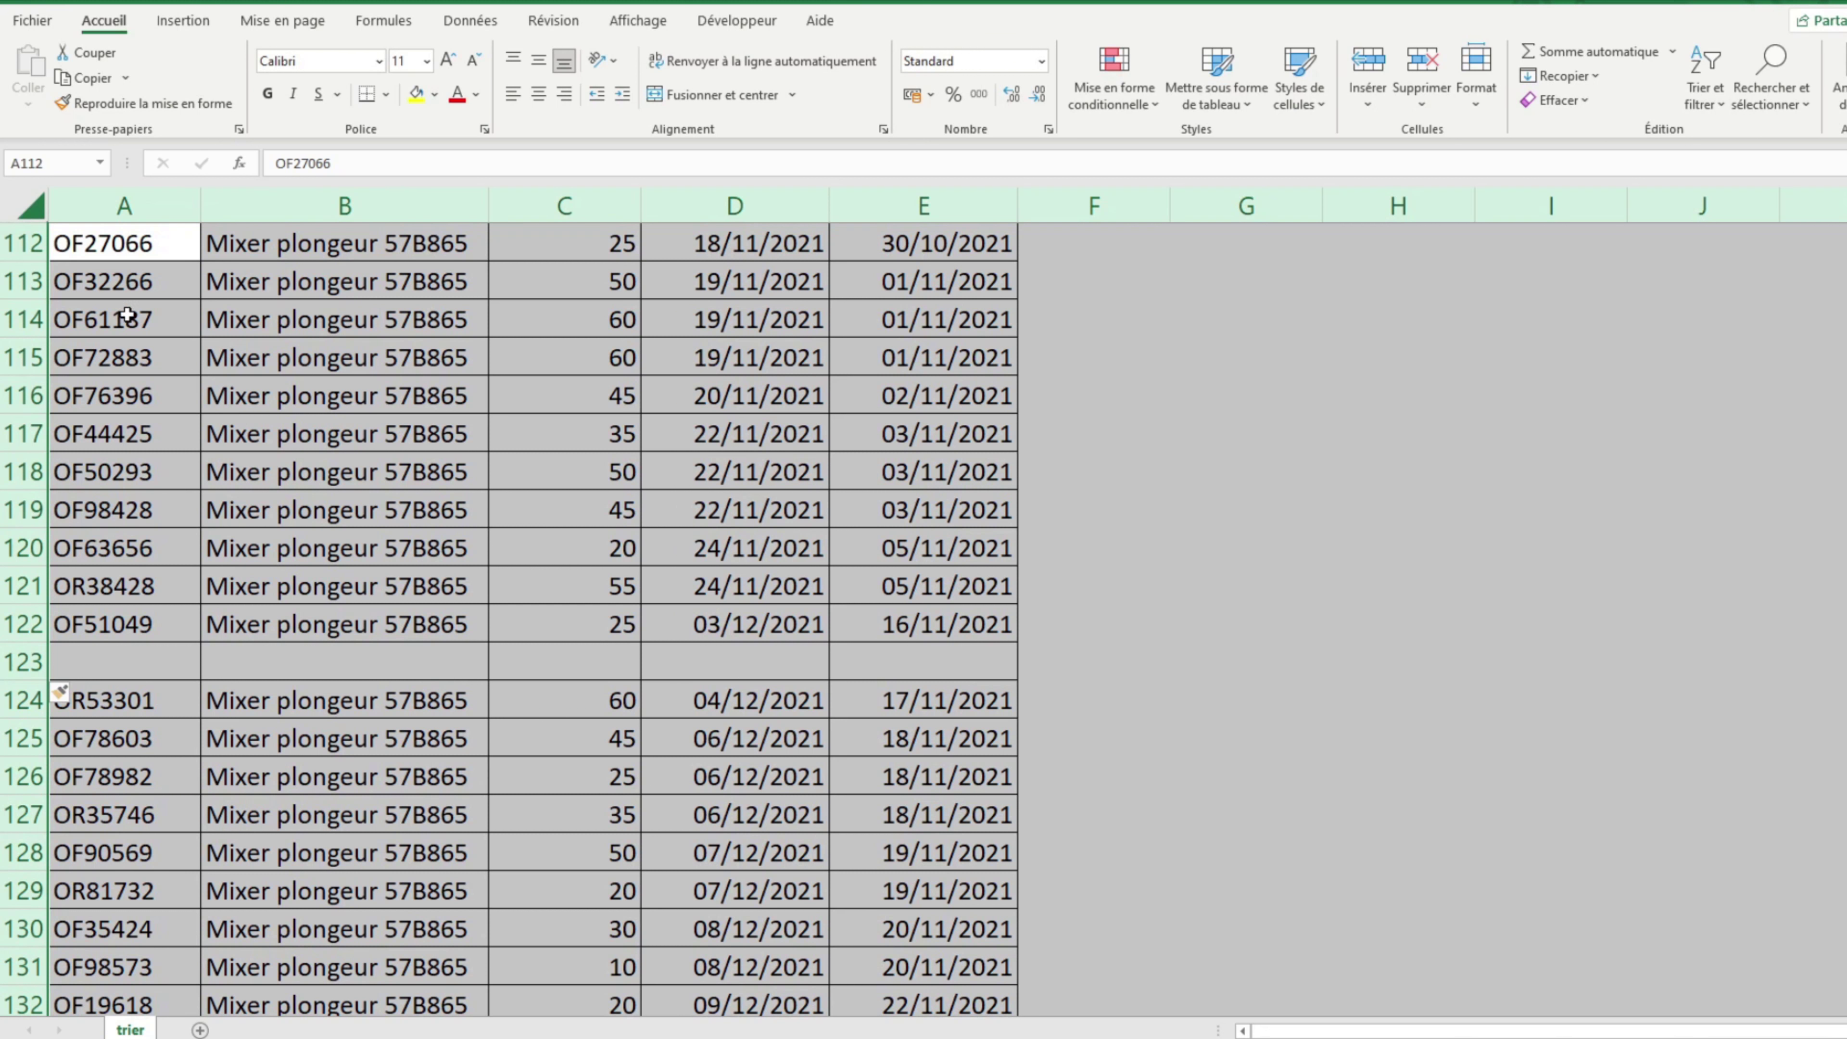
scroll(276, 429, up, 10)
scroll(276, 429, up, 20)
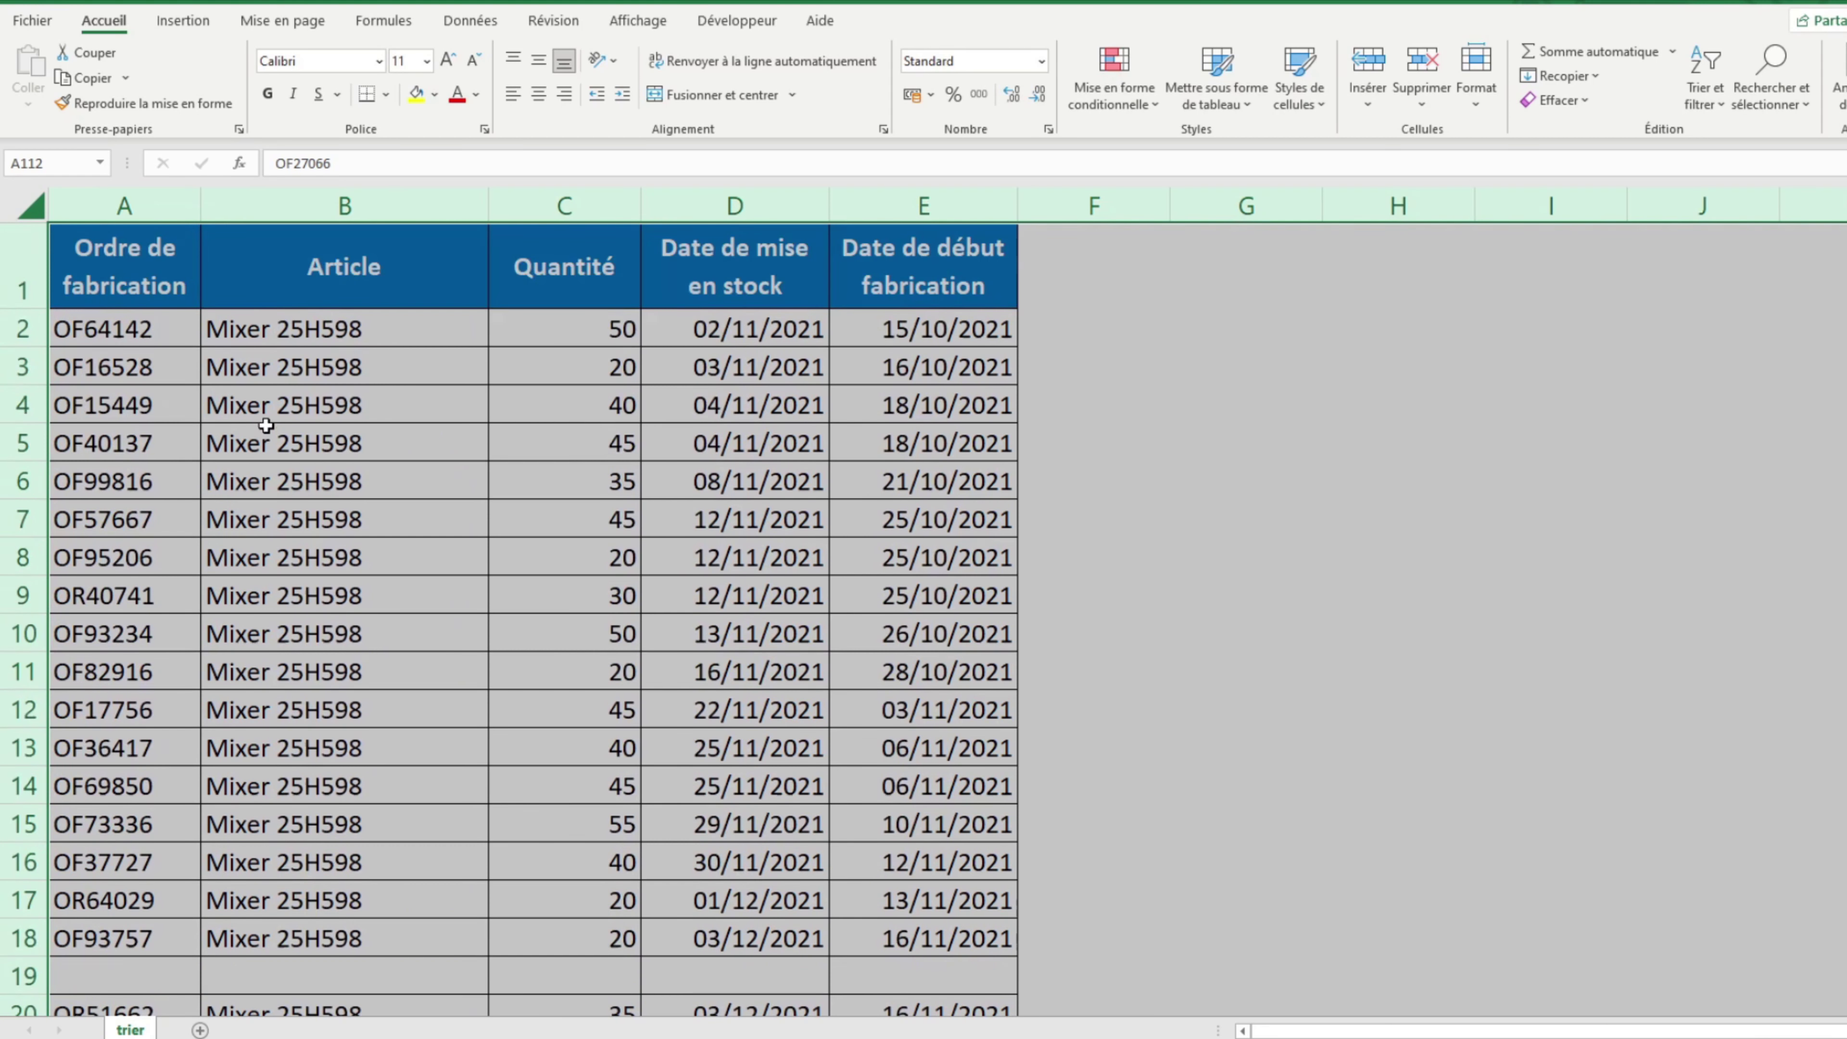
click(33, 207)
click(1706, 91)
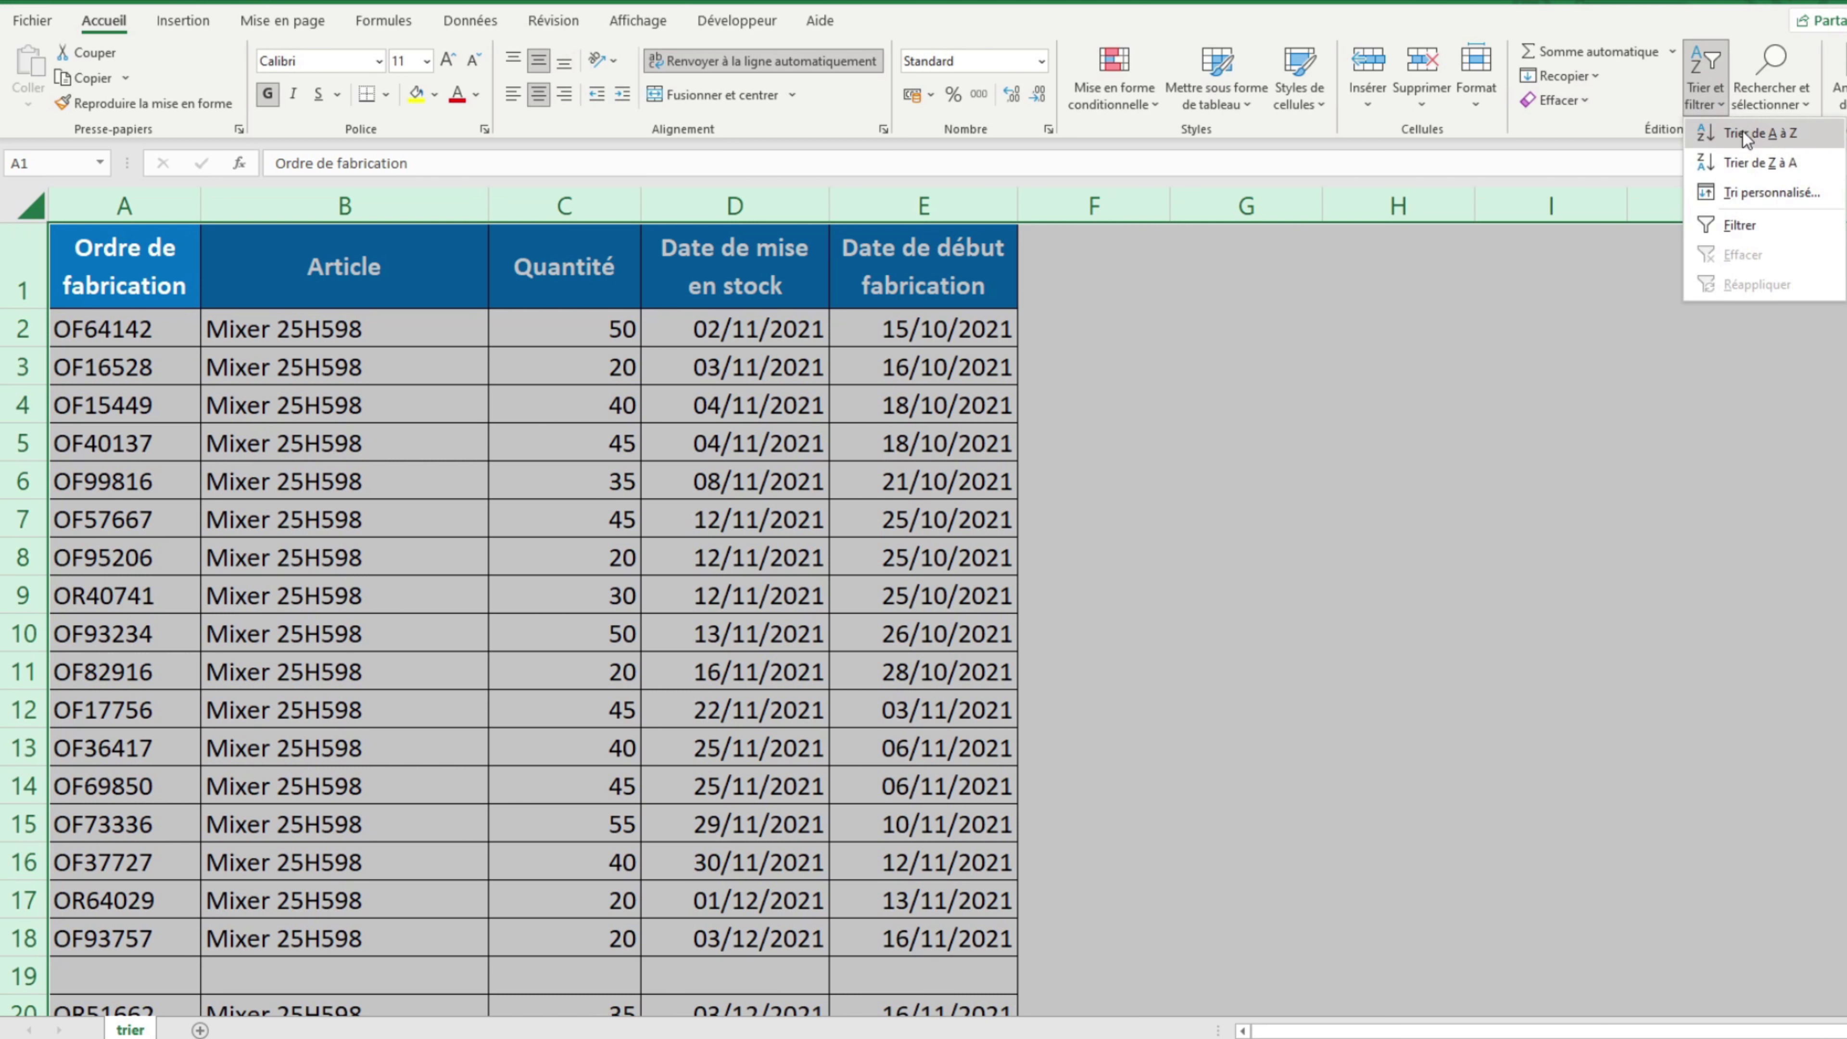
click(1787, 194)
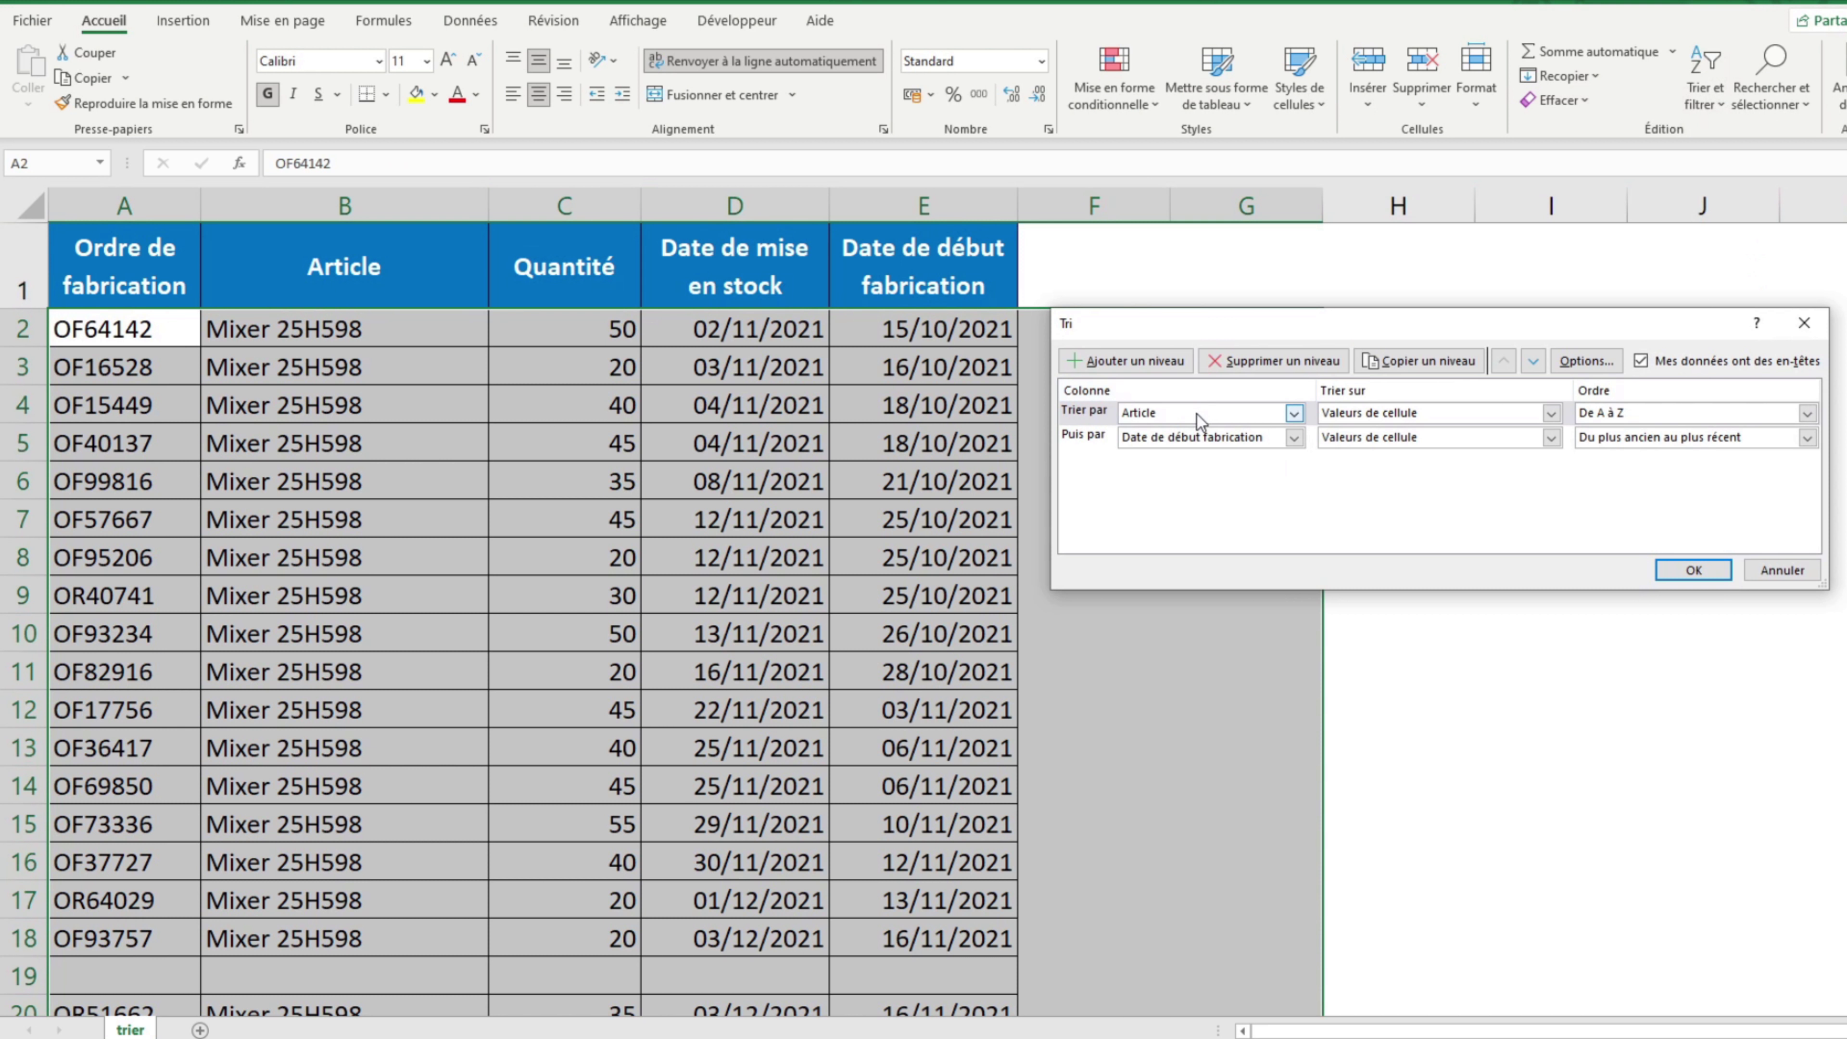
click(1132, 443)
click(1250, 360)
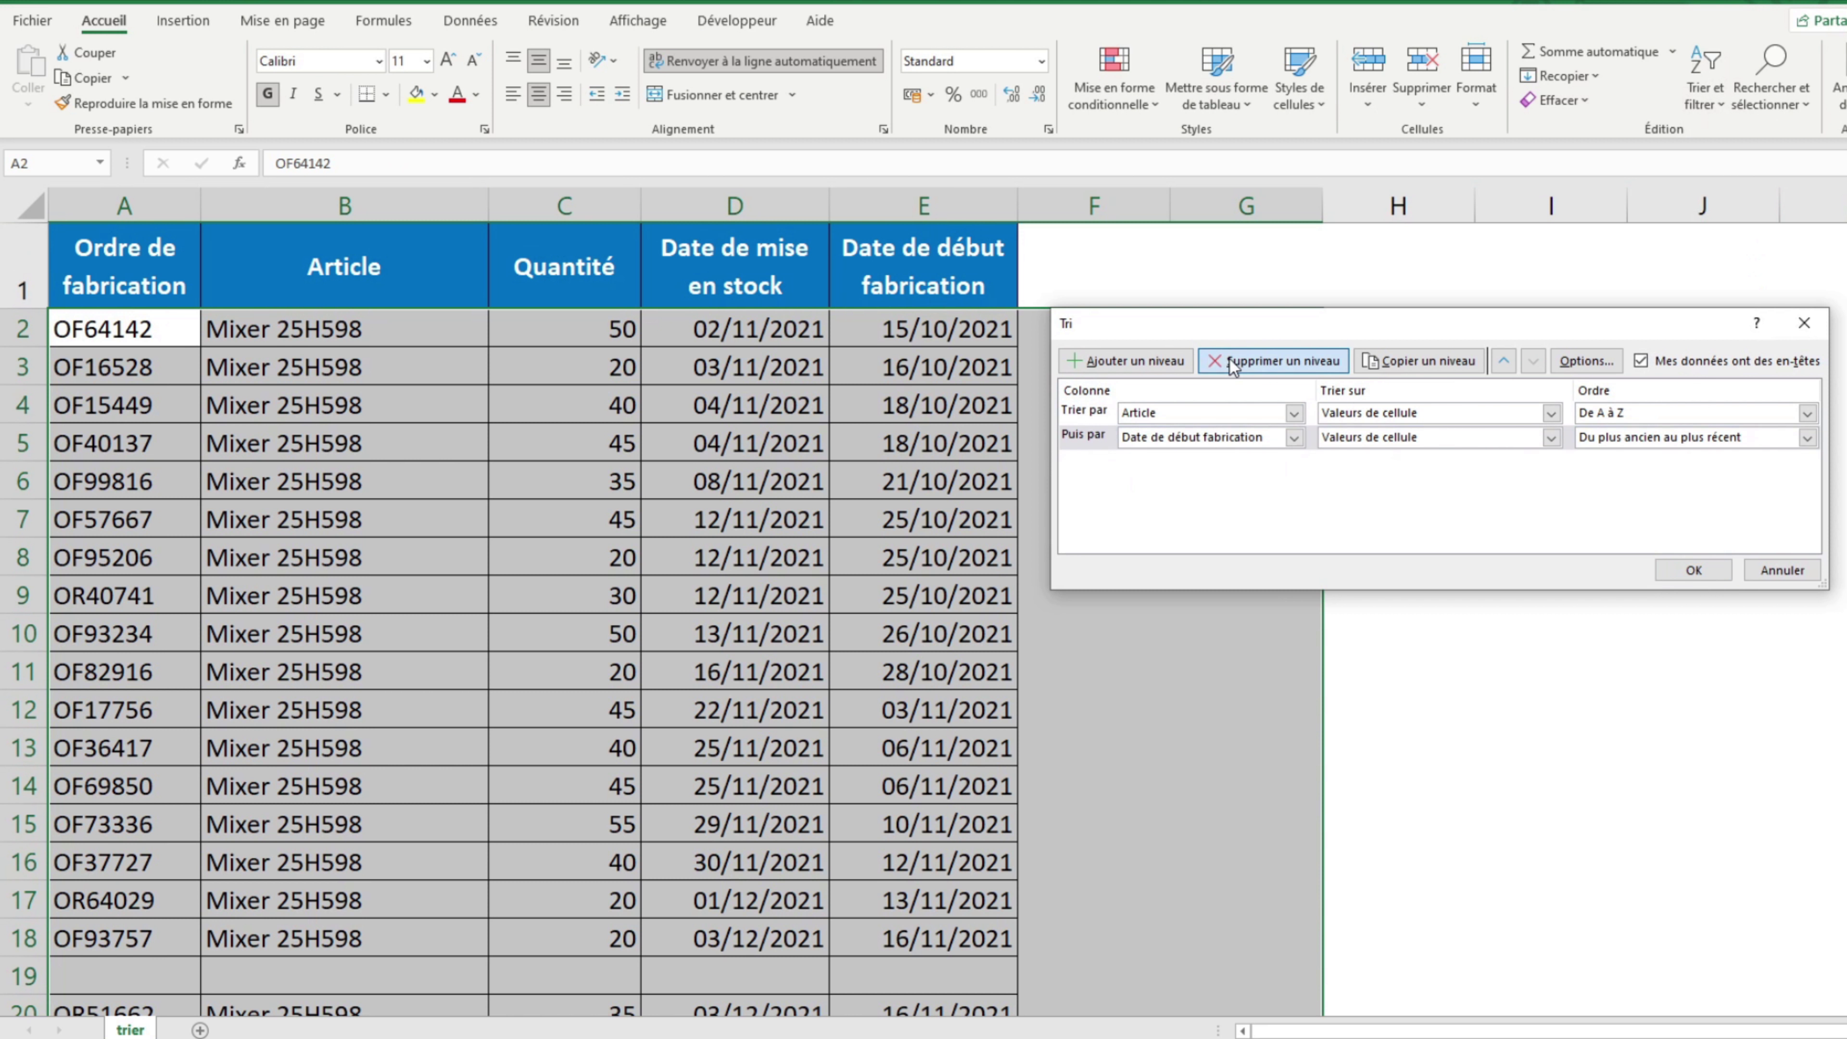
click(1688, 571)
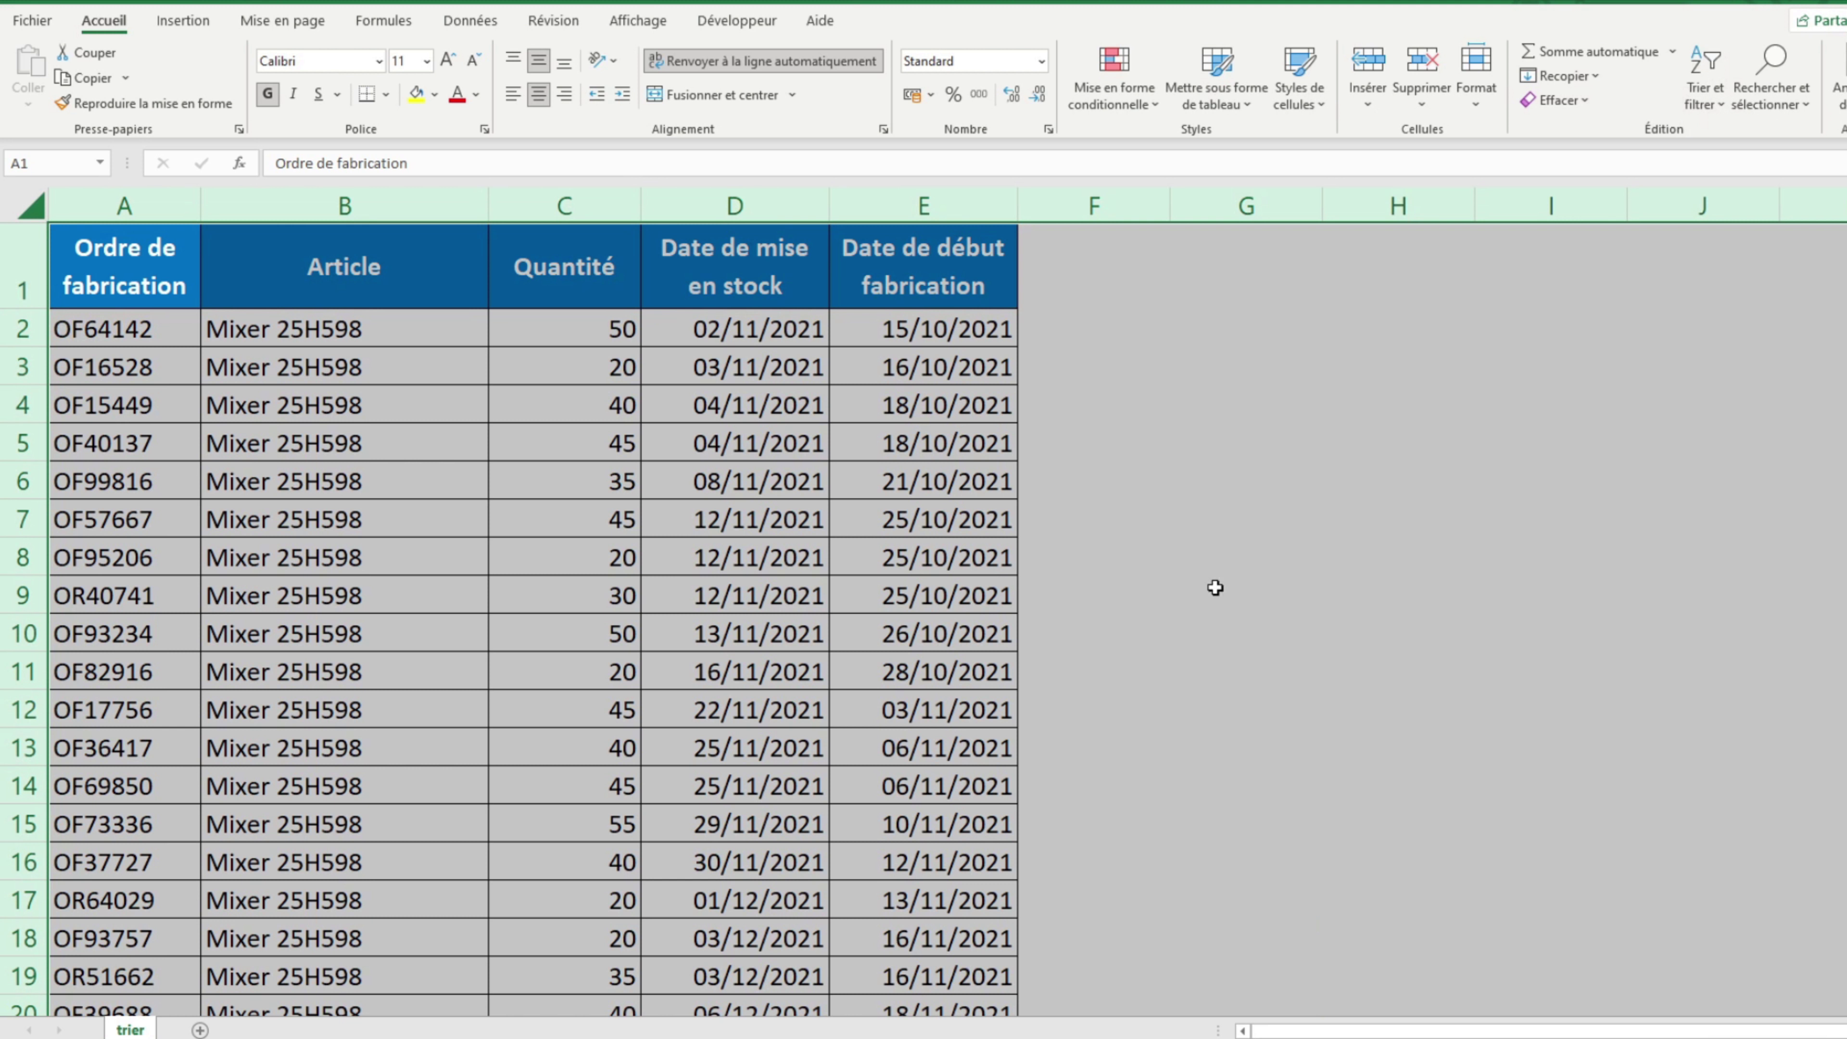
Step: Check the Ordre de fabrication column for remaining gaps by going to its last filled row and back to the header
click(151, 372)
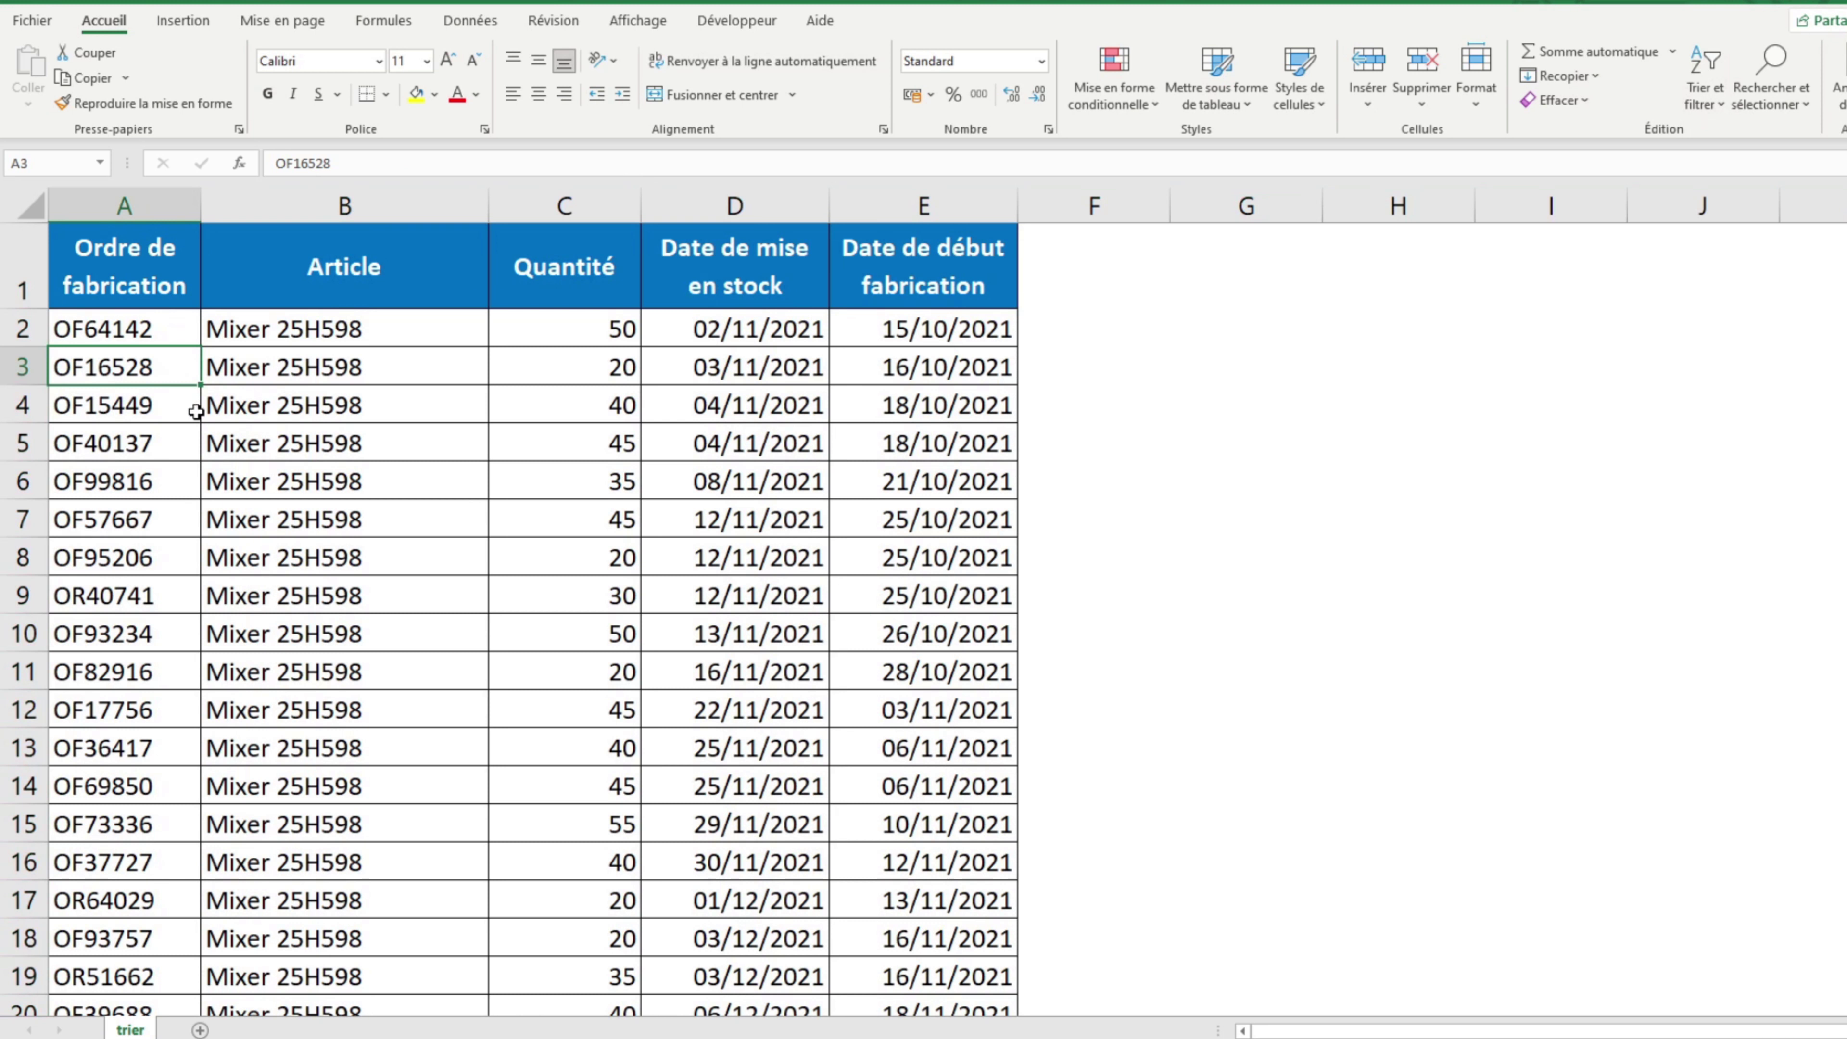
key(ctrl+Down)
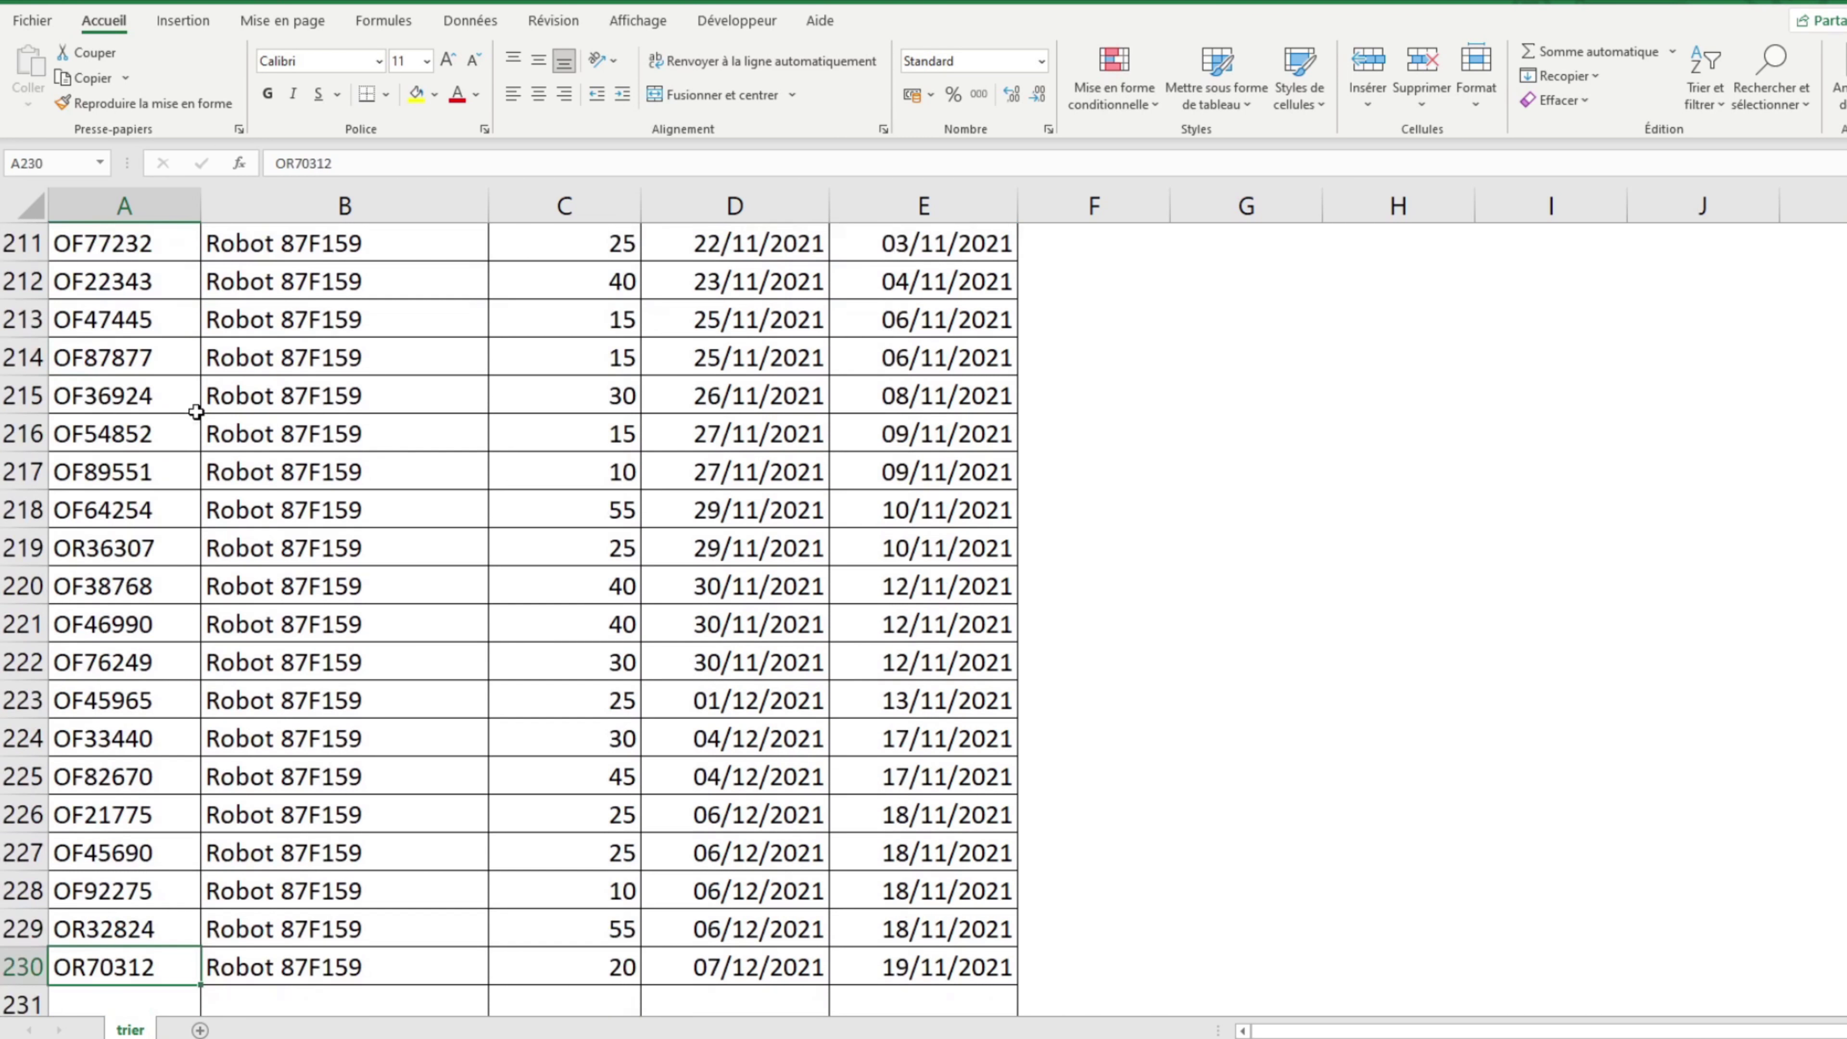
key(ctrl+Up)
click(1246, 480)
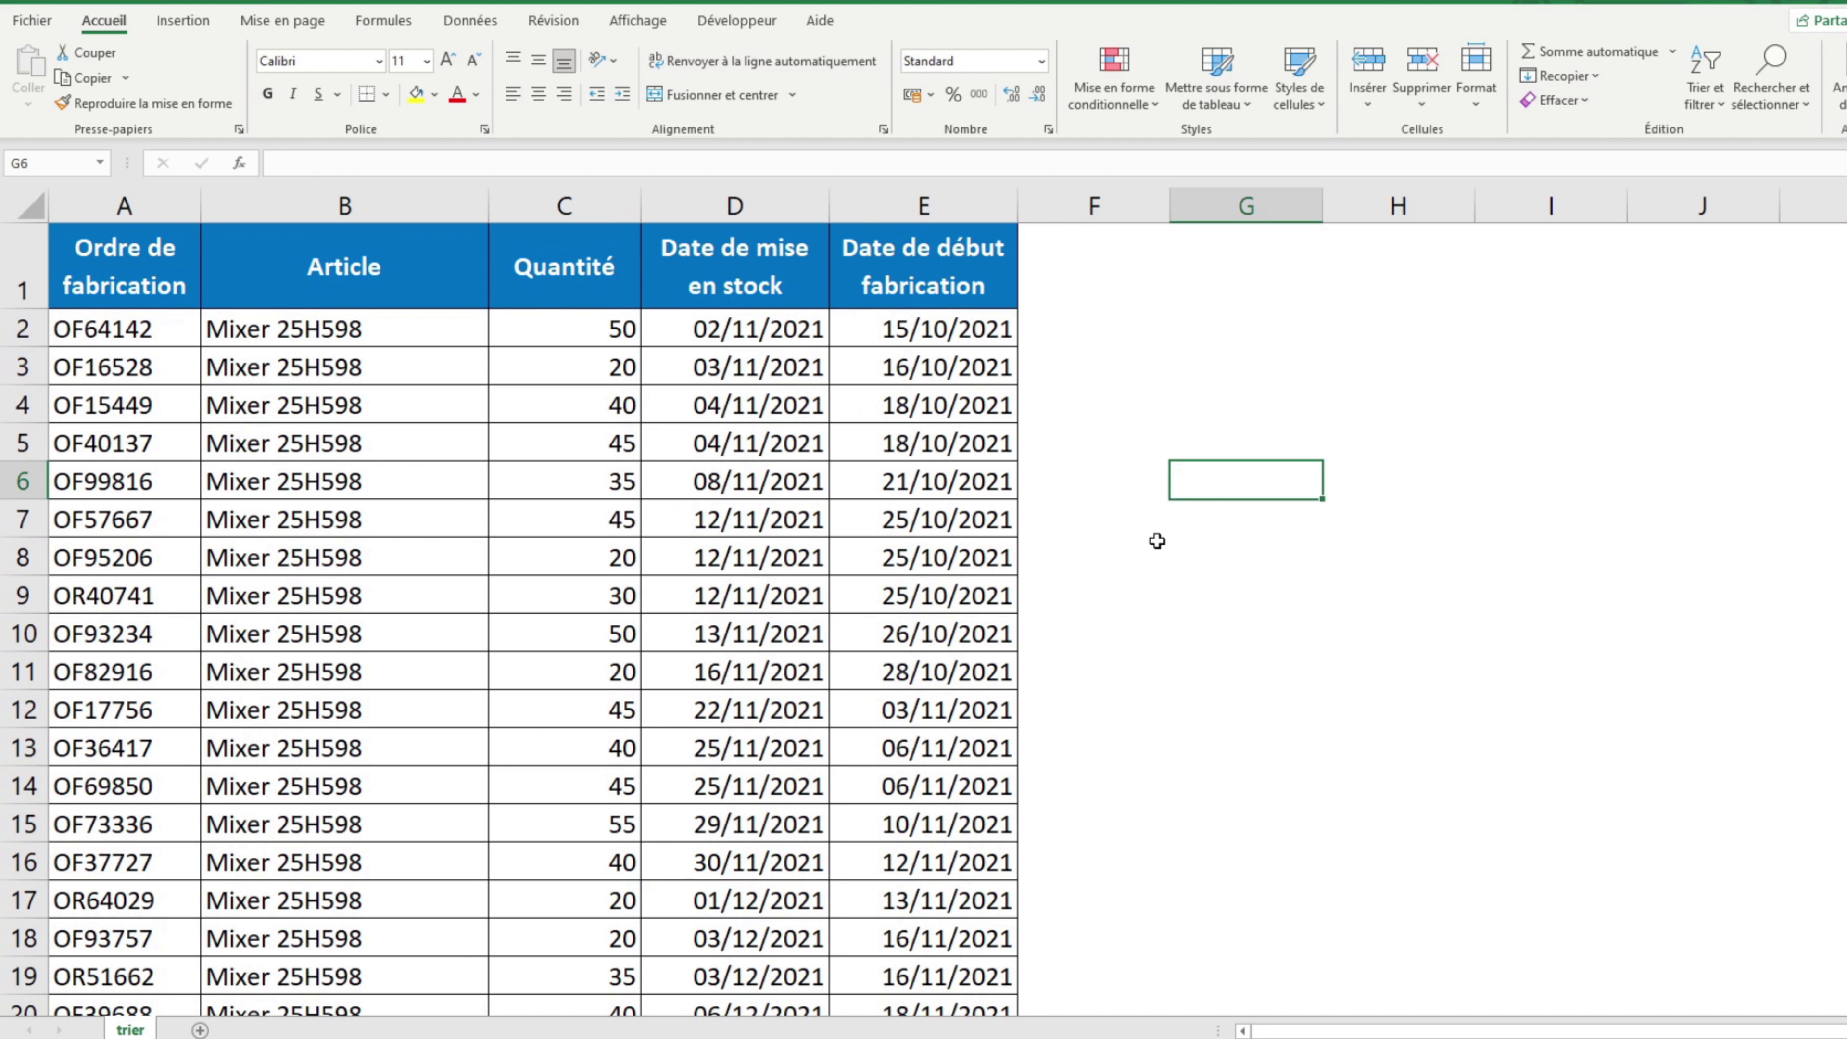